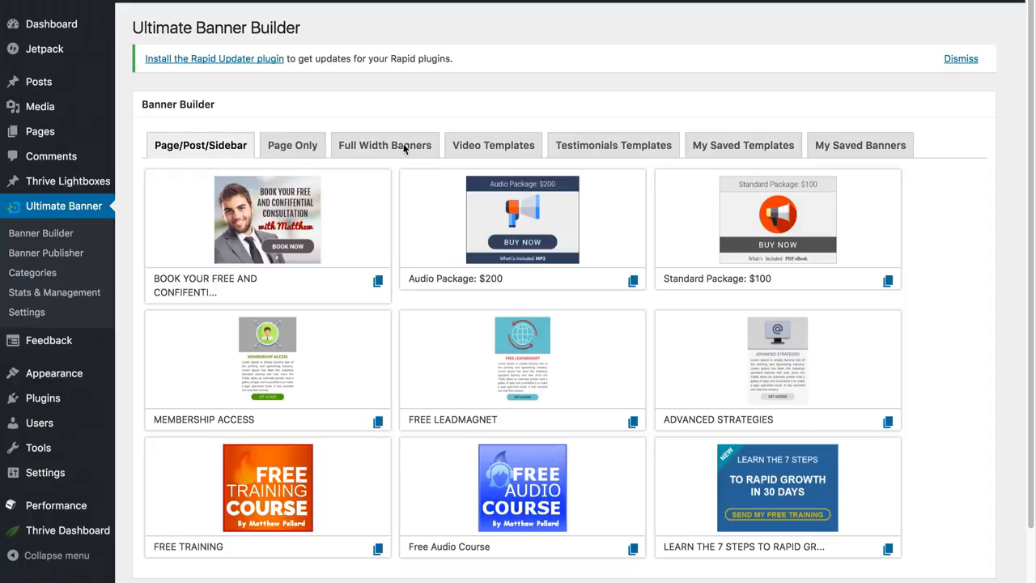
# - Examine the banner templates offered for page/post/sidebar, page only and full width placement
pyautogui.scroll(-2, 237, 292)
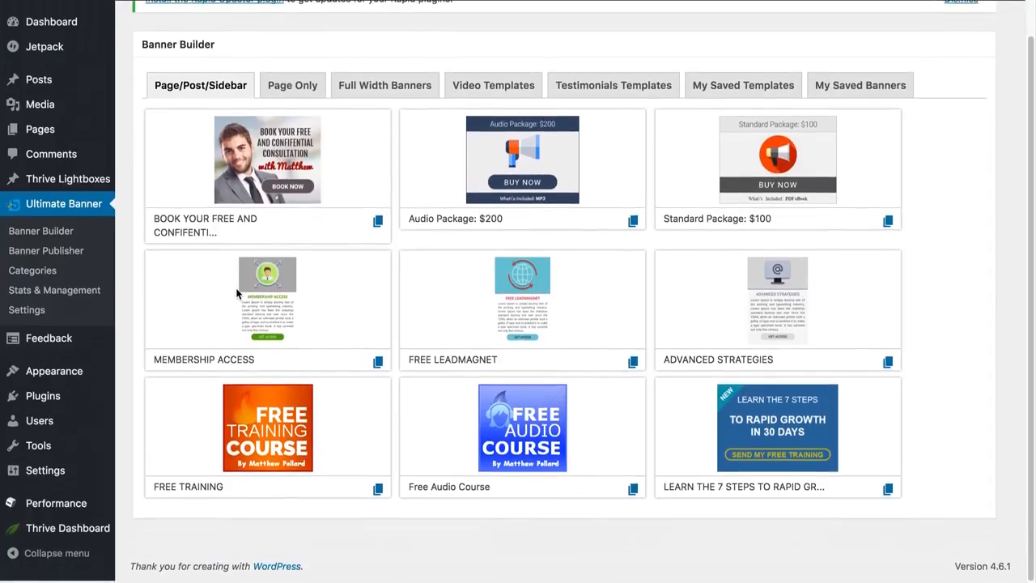
pyautogui.scroll(2, 237, 293)
pyautogui.scroll(-1, 237, 293)
pyautogui.scroll(1, 237, 293)
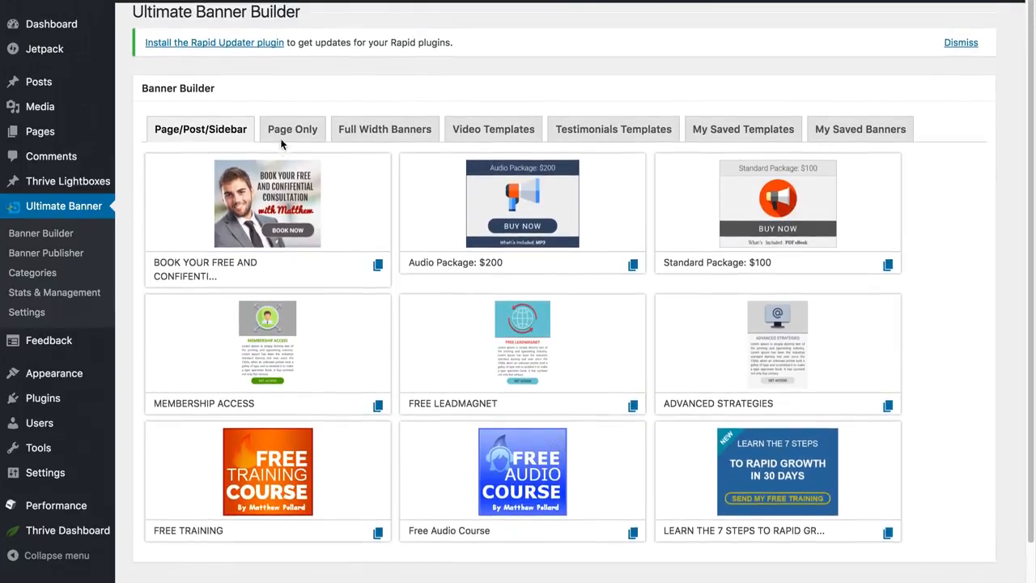
pyautogui.click(311, 135)
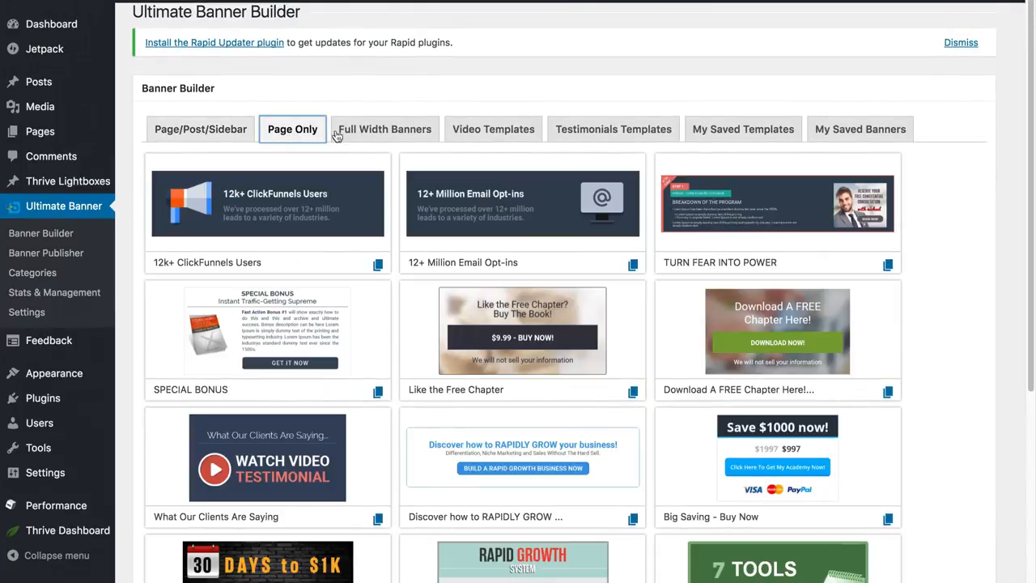
pyautogui.click(363, 132)
pyautogui.scroll(-3, 377, 320)
pyautogui.scroll(-5, 377, 321)
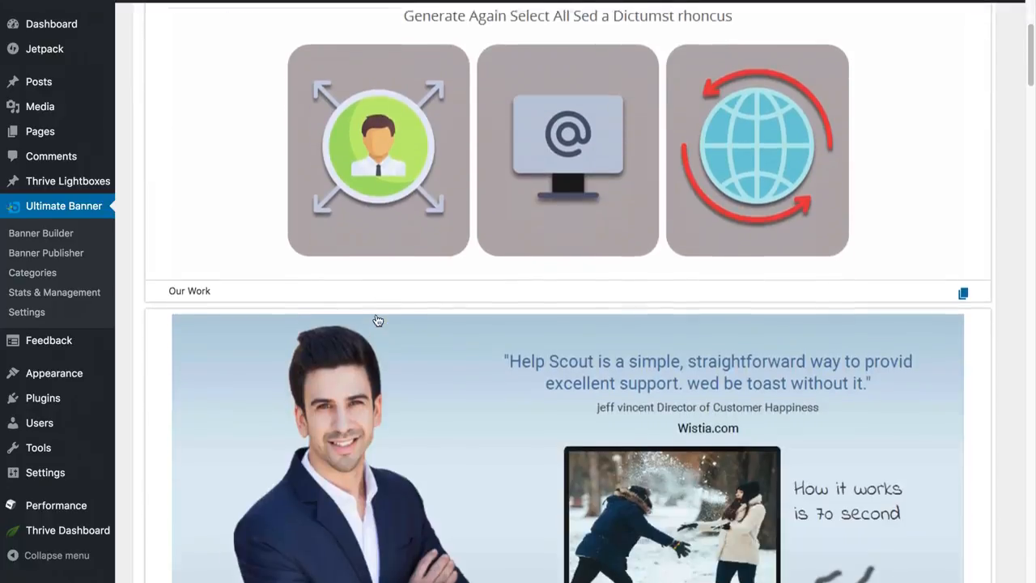
pyautogui.scroll(8, 377, 319)
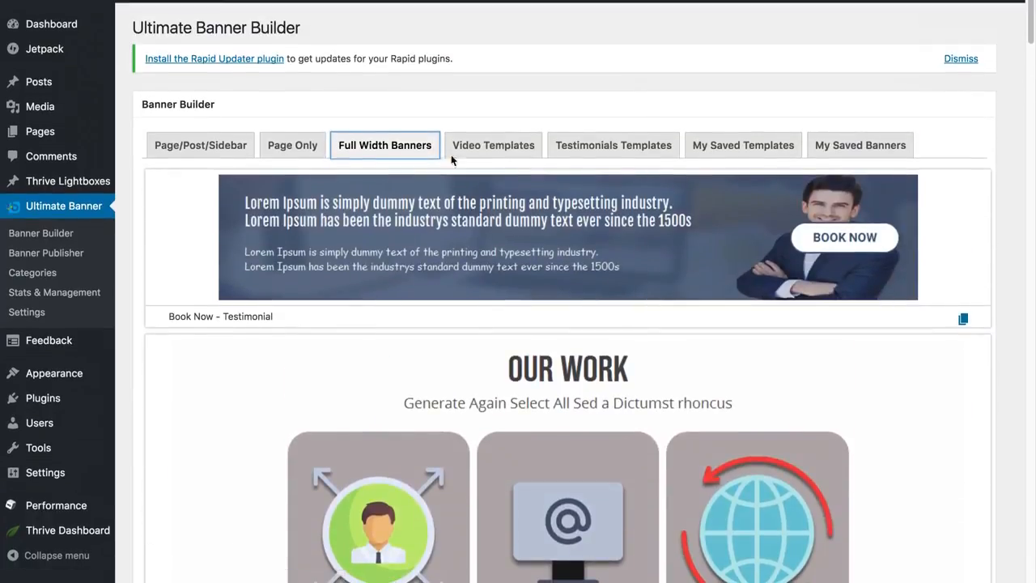
# - Look through the video banner templates and the testimonial banner templates
pyautogui.click(458, 152)
pyautogui.scroll(-3, 476, 315)
pyautogui.scroll(-6, 475, 316)
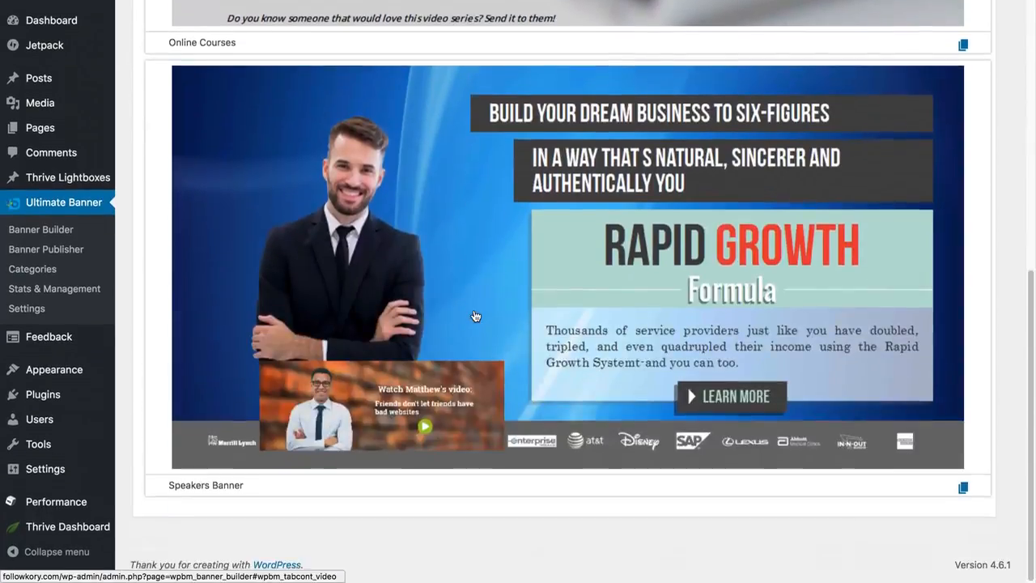
pyautogui.scroll(10, 476, 315)
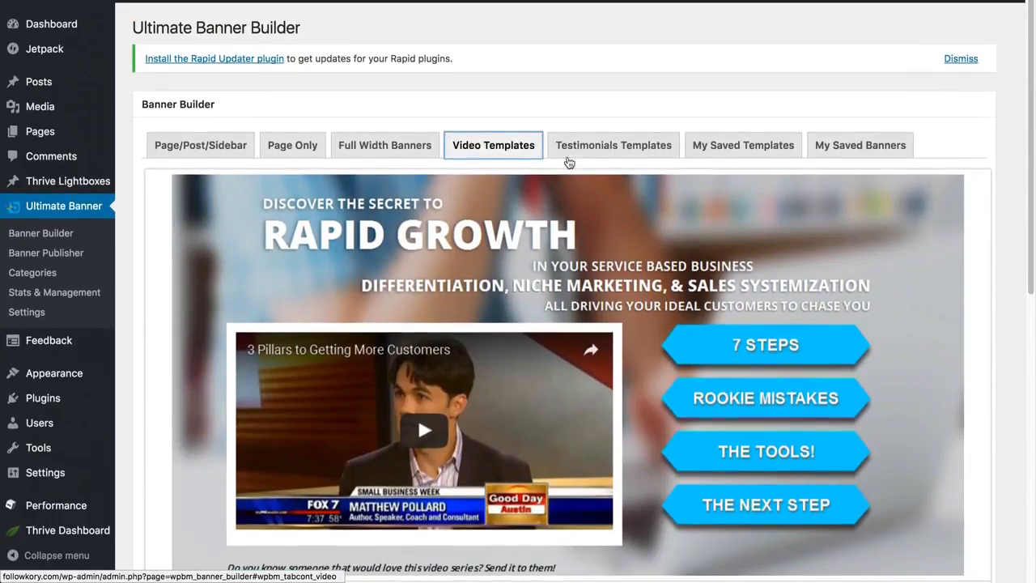
pyautogui.click(598, 152)
pyautogui.scroll(-5, 550, 370)
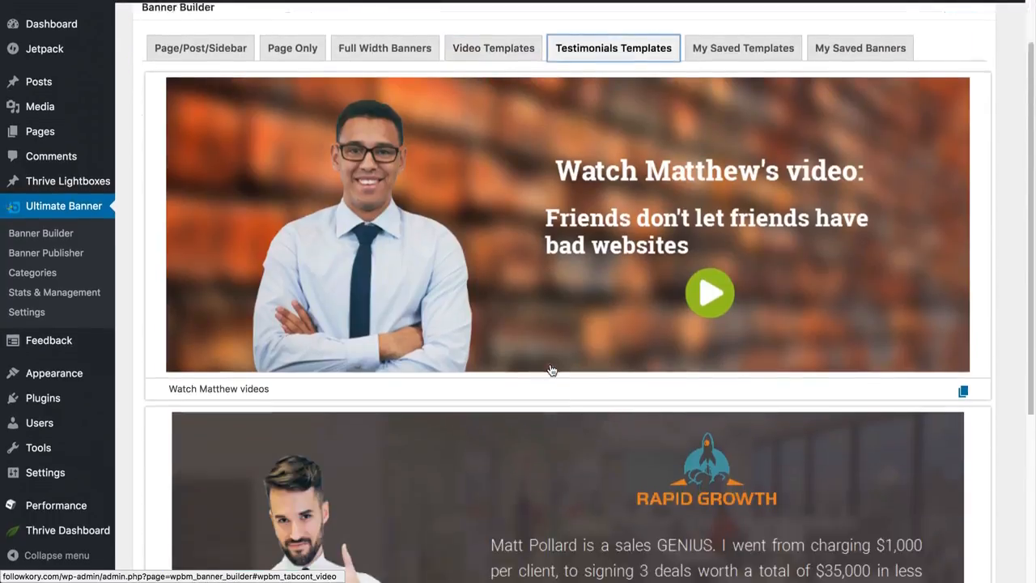
pyautogui.scroll(5, 551, 369)
pyautogui.scroll(-1, 551, 370)
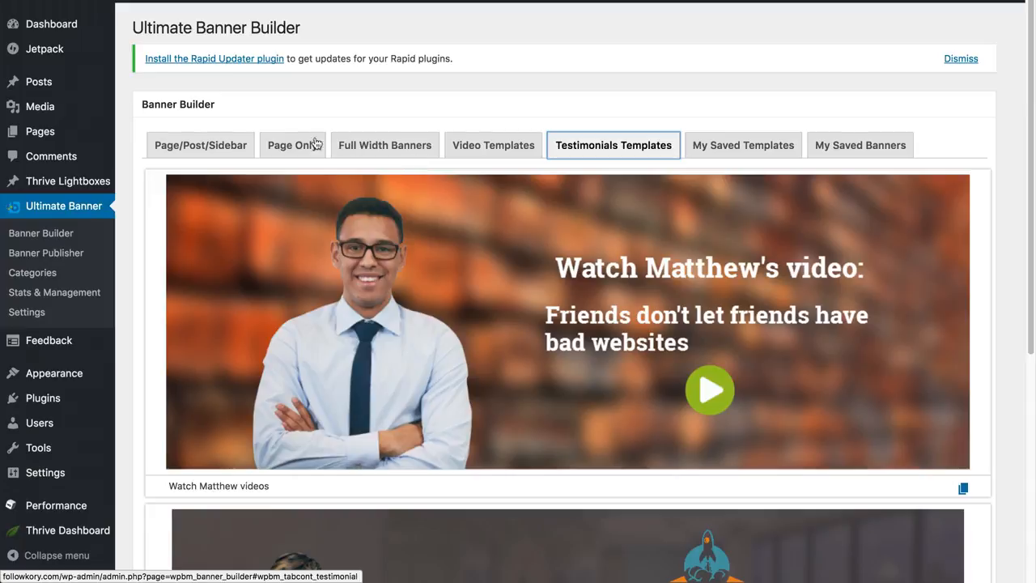
# - Open the "Audio Package: $200" template from the page/post/sidebar templates for editing and show its banner style settings
pyautogui.click(216, 151)
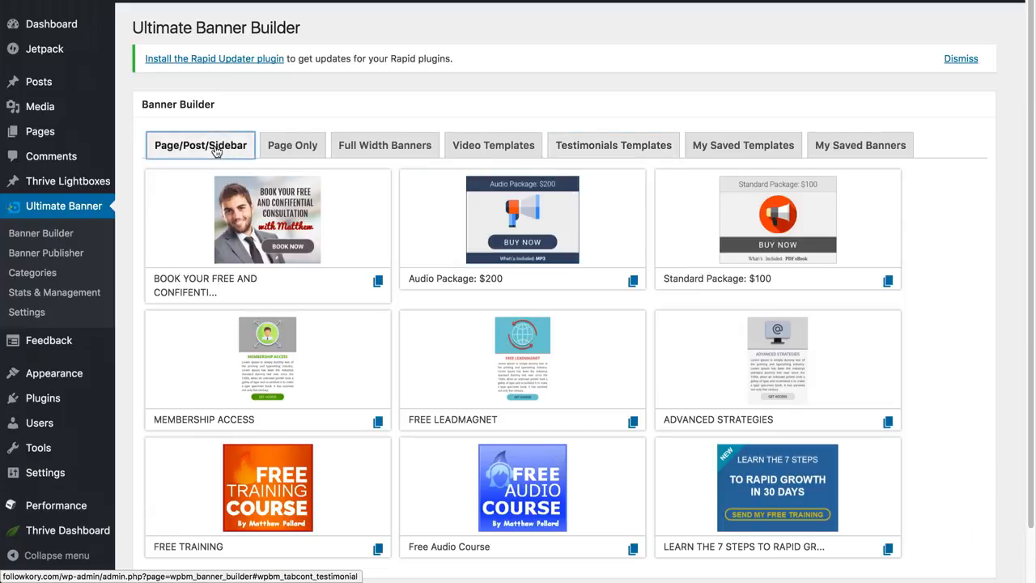
pyautogui.click(497, 231)
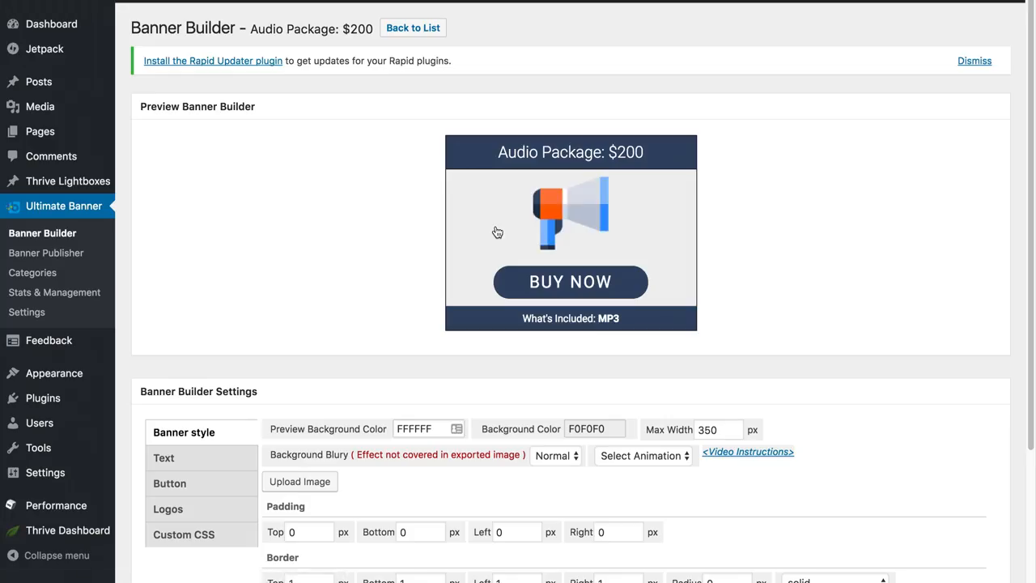
pyautogui.scroll(-3, 377, 293)
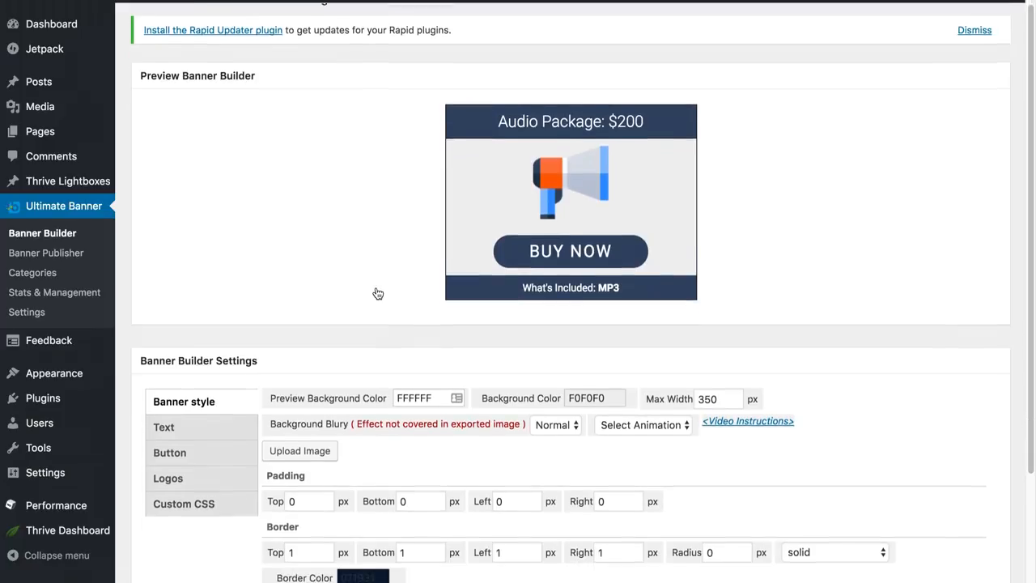
pyautogui.scroll(-1, 251, 429)
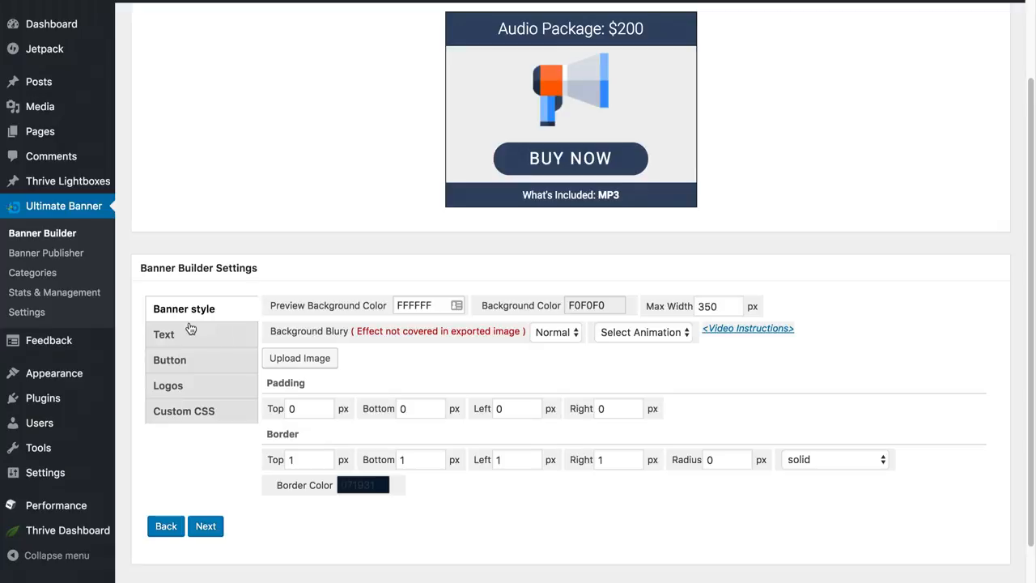
# - Replace the banner's top text "Audio Package: $200" with "My Headline" and close that text's settings
pyautogui.click(167, 338)
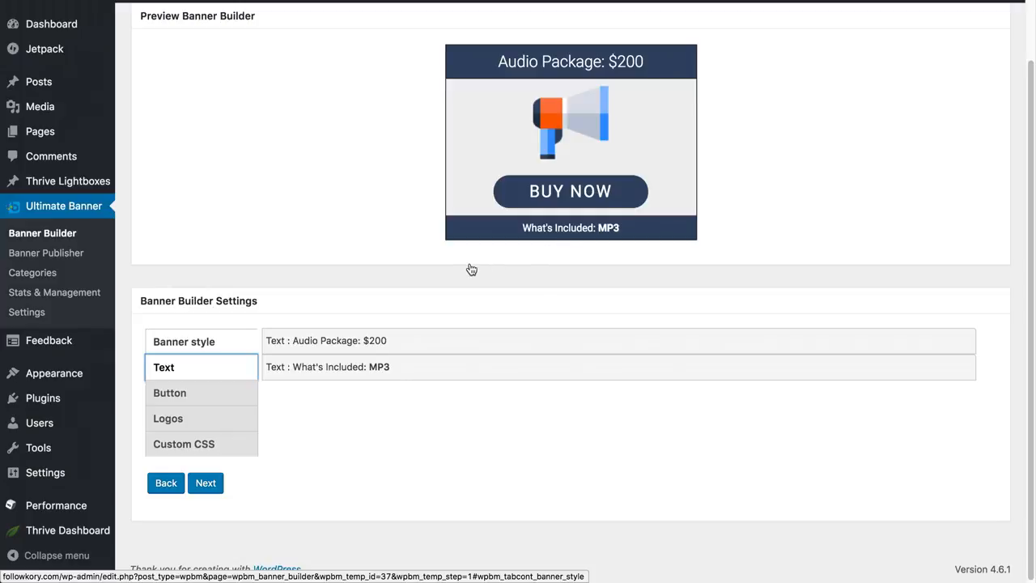
pyautogui.click(307, 347)
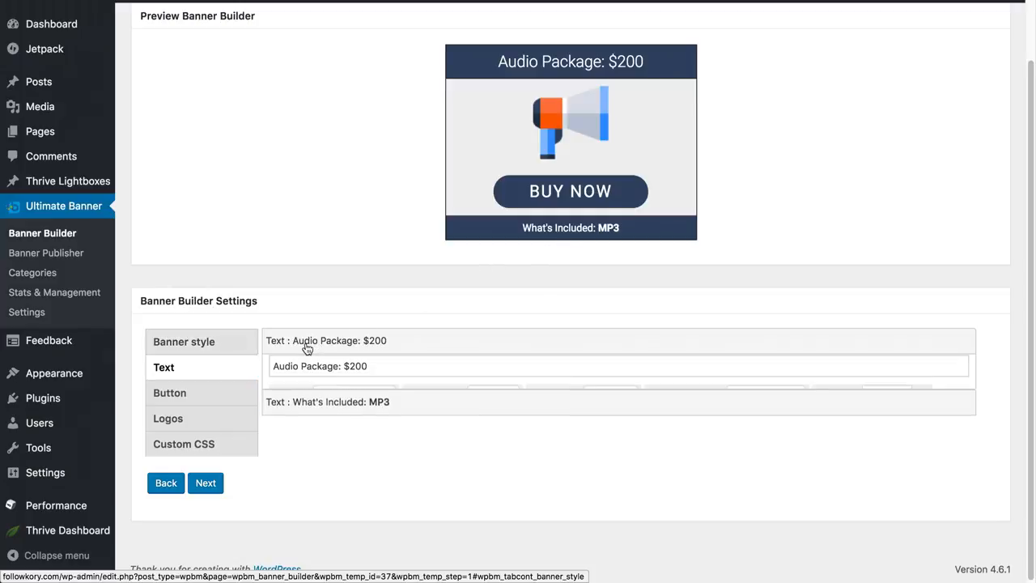
pyautogui.click(383, 374)
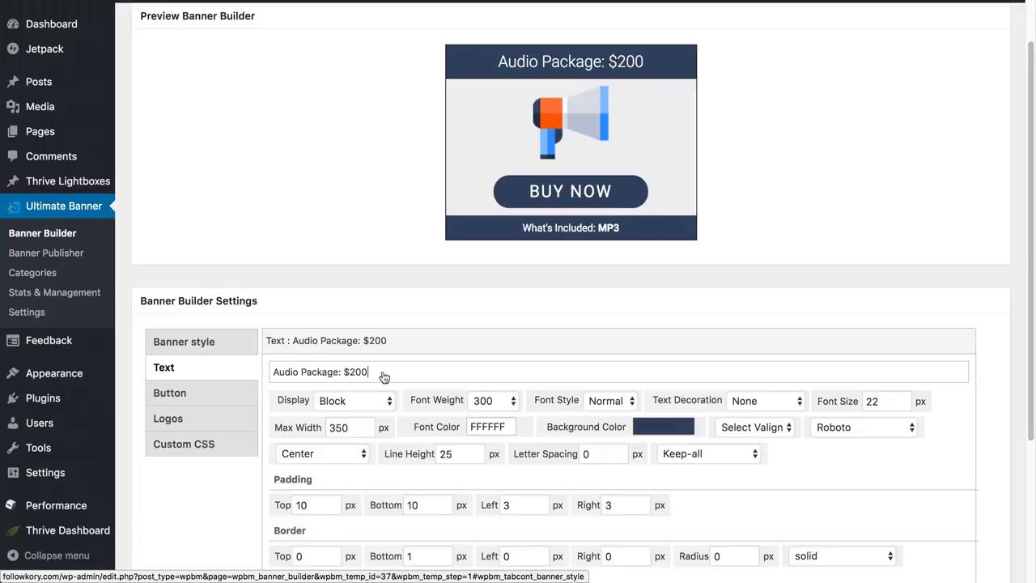
pyautogui.press('BackSpace')
pyautogui.press('BackSpace')
pyautogui.press('BackSpace')
pyautogui.press('BackSpace')
pyautogui.press('BackSpace')
pyautogui.press('BackSpace')
pyautogui.press('BackSpace')
pyautogui.press('BackSpace')
pyautogui.press('BackSpace')
pyautogui.press('BackSpace')
pyautogui.press('BackSpace')
pyautogui.press('BackSpace')
pyautogui.press('BackSpace')
pyautogui.press('BackSpace')
pyautogui.press('BackSpace')
pyautogui.press('BackSpace')
pyautogui.press('BackSpace')
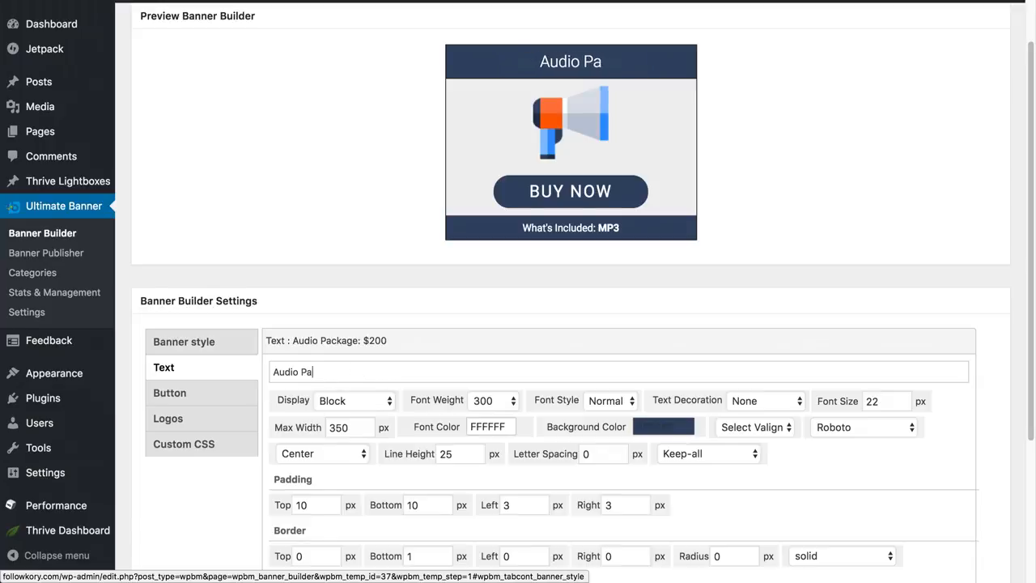
pyautogui.press('BackSpace')
pyautogui.press('BackSpace')
pyautogui.write('My H')
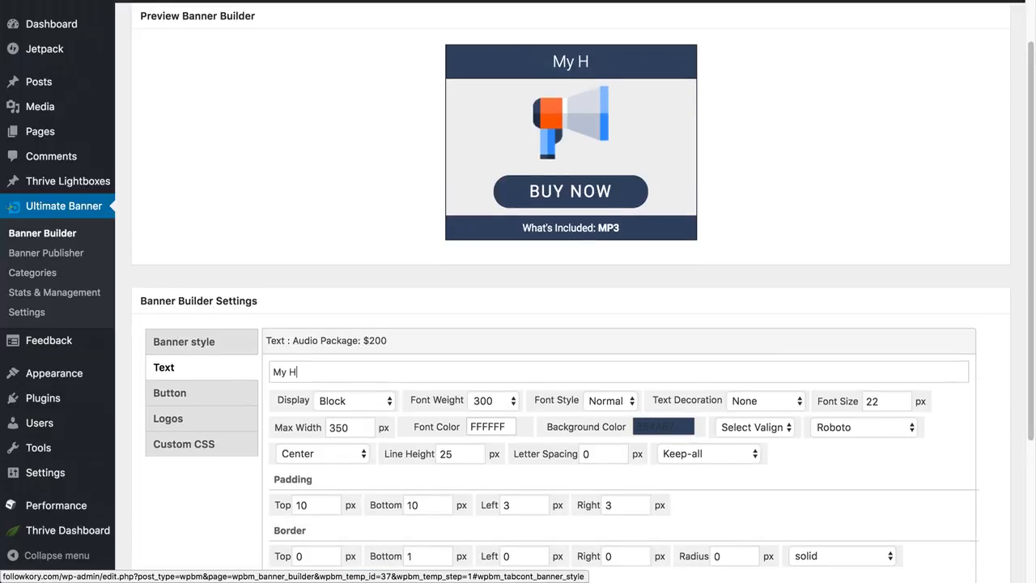
pyautogui.write('eadline')
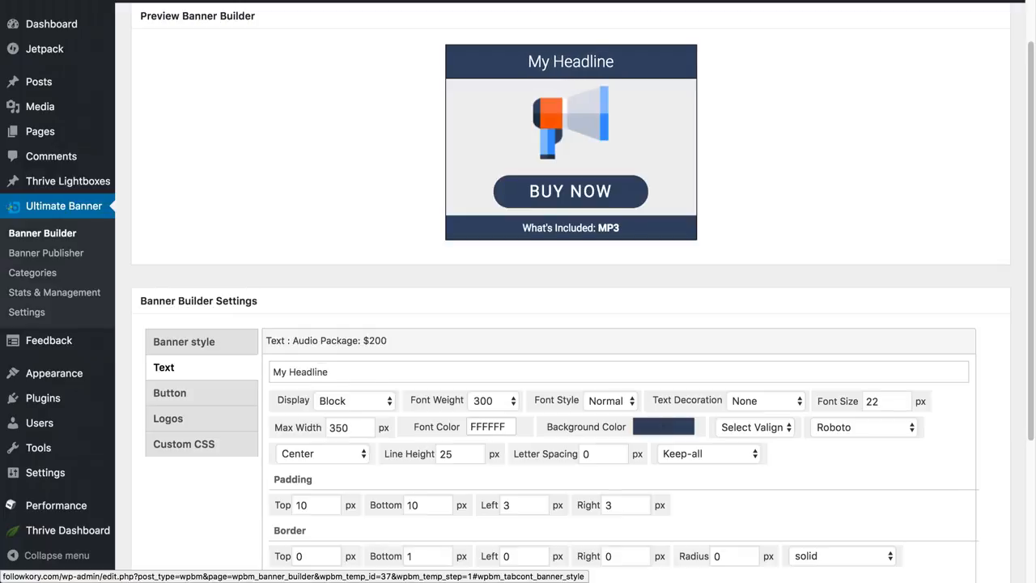
pyautogui.scroll(-1, 408, 376)
pyautogui.scroll(-2, 408, 377)
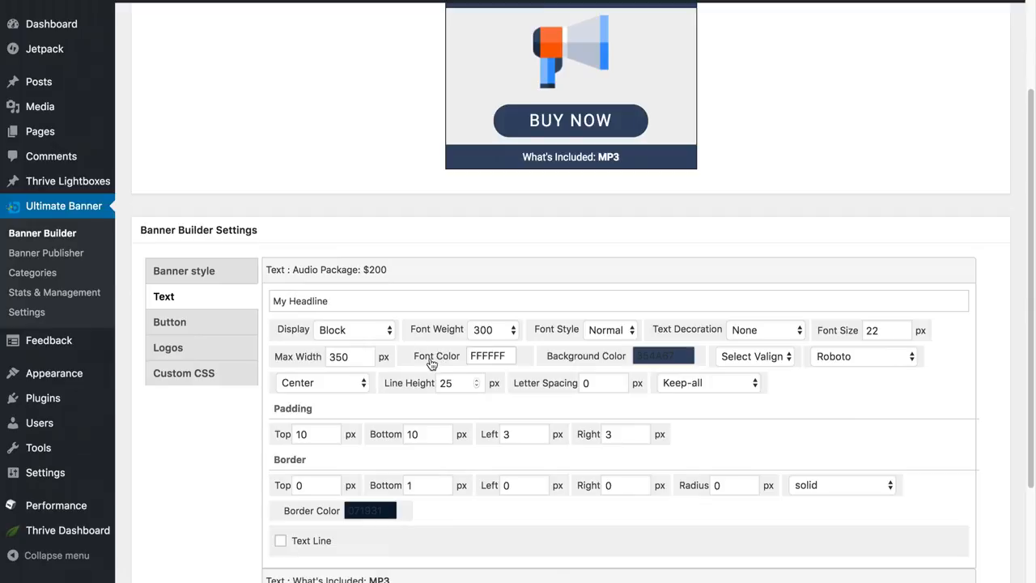
pyautogui.scroll(-2, 476, 374)
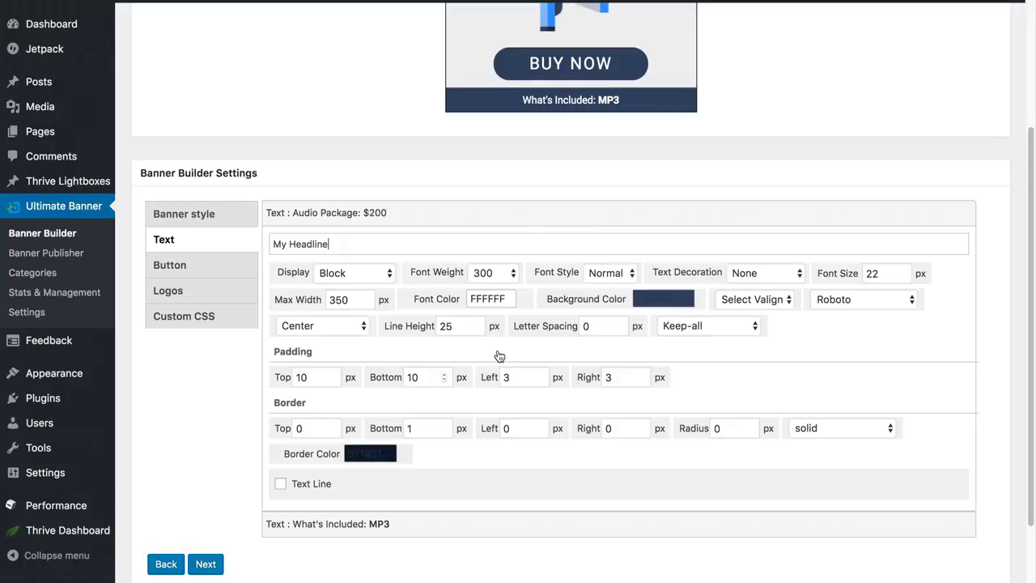
pyautogui.click(351, 214)
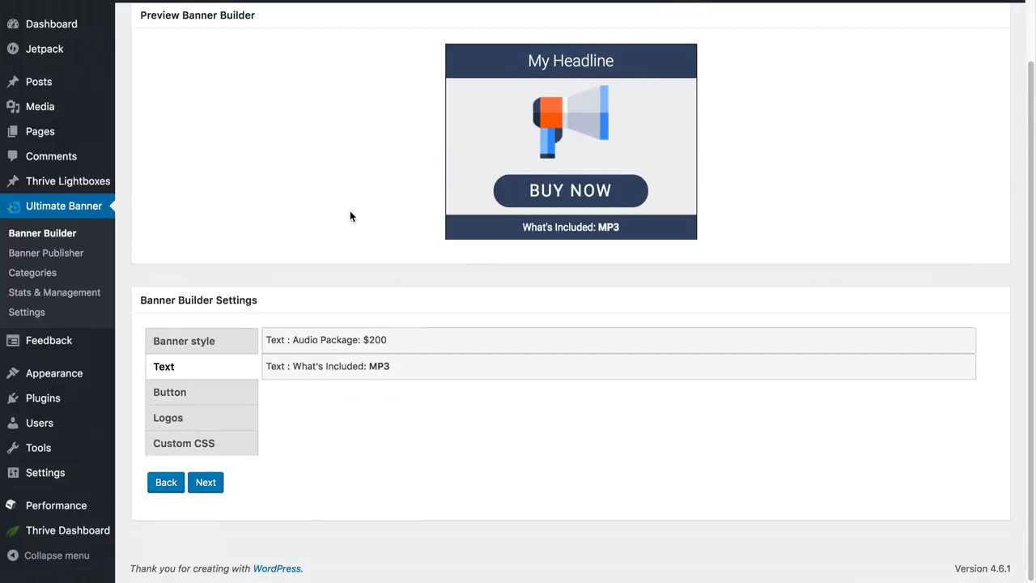
# - Replace the banner's bottom text with "My Bottom Headline" and close that text's settings
pyautogui.click(344, 369)
pyautogui.click(384, 398)
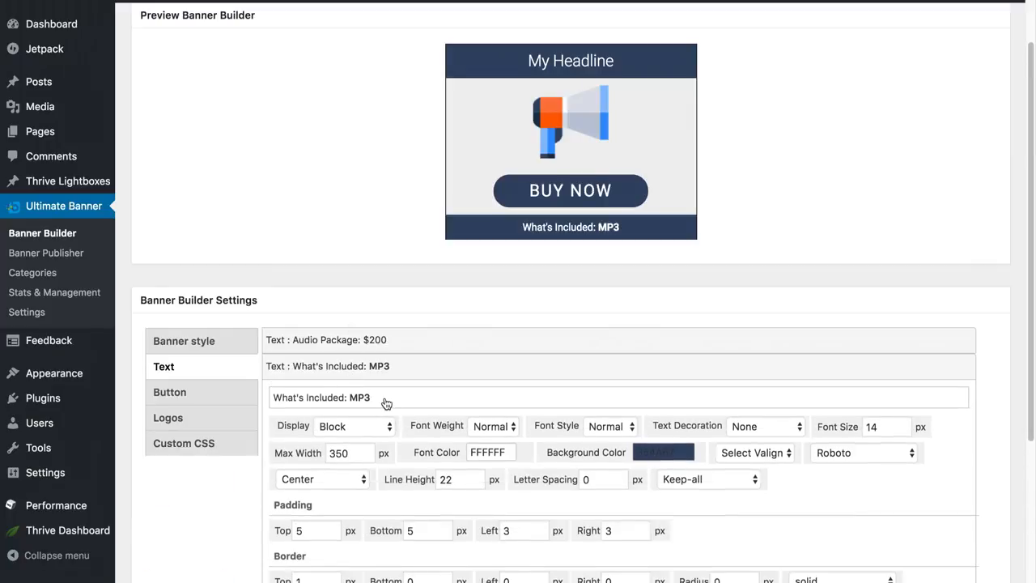
pyautogui.press('BackSpace')
pyautogui.press('BackSpace')
pyautogui.press('BackSpace')
pyautogui.press('BackSpace')
pyautogui.press('BackSpace')
pyautogui.press('BackSpace')
pyautogui.press('BackSpace')
pyautogui.press('BackSpace')
pyautogui.press('BackSpace')
pyautogui.press('BackSpace')
pyautogui.press('BackSpace')
pyautogui.press('BackSpace')
pyautogui.press('BackSpace')
pyautogui.press('BackSpace')
pyautogui.press('BackSpace')
pyautogui.press('BackSpace')
pyautogui.press('BackSpace')
pyautogui.press('BackSpace')
pyautogui.press('BackSpace')
pyautogui.press('BackSpace')
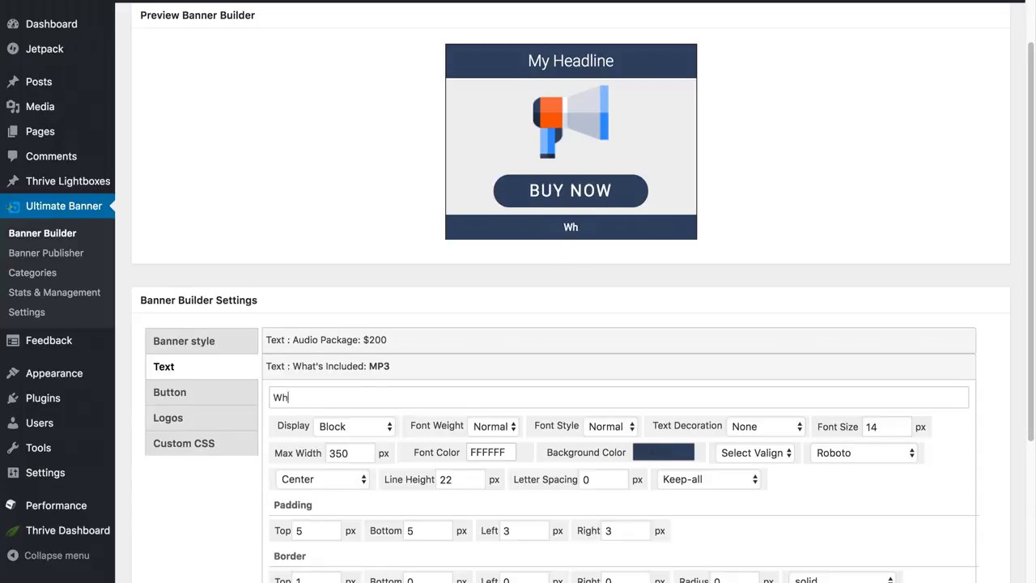
pyautogui.write('My Bottom Headline')
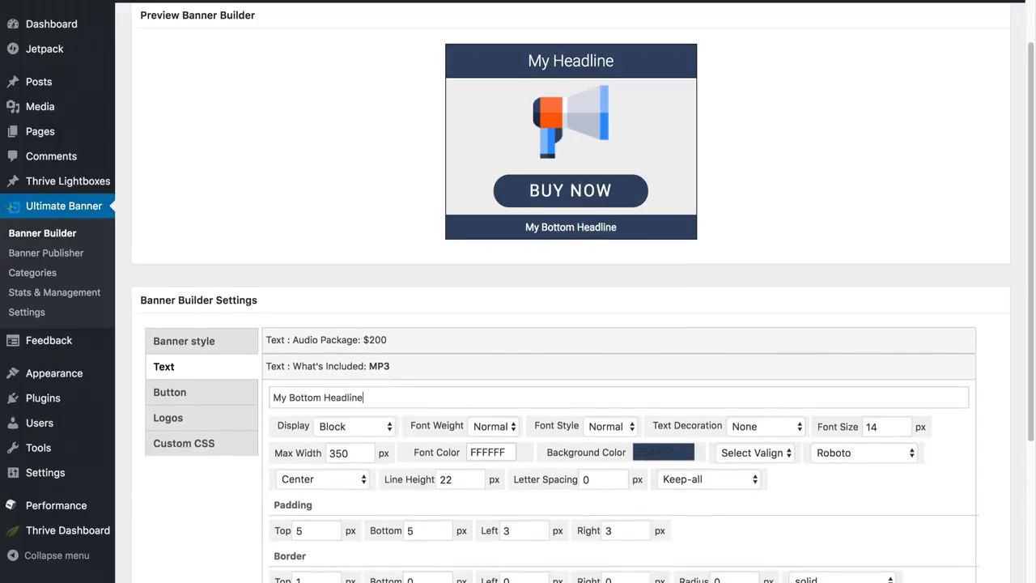
pyautogui.click(354, 364)
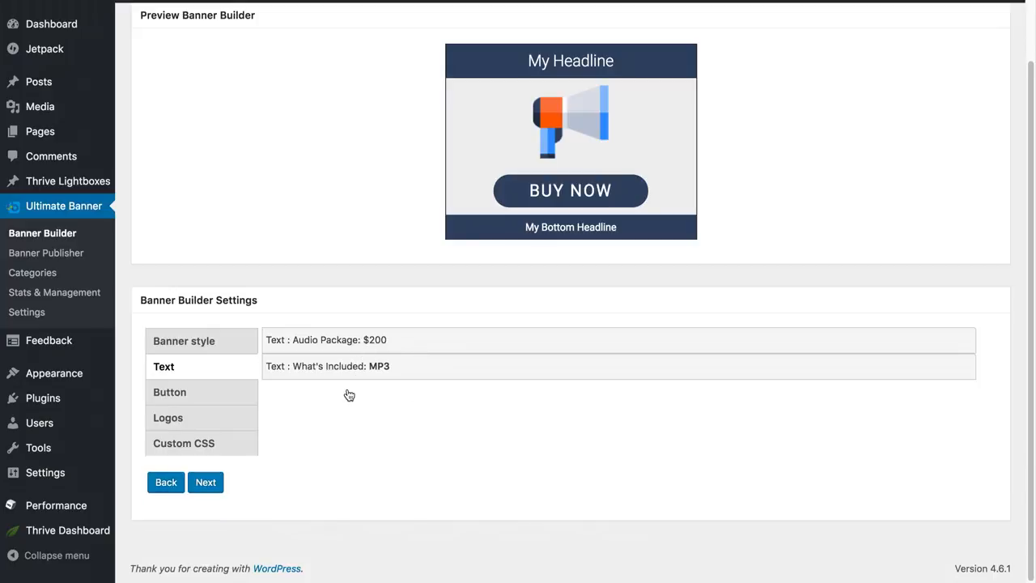
# - Change the banner's button label to "Download Now" and view the button's formatting settings
pyautogui.click(177, 399)
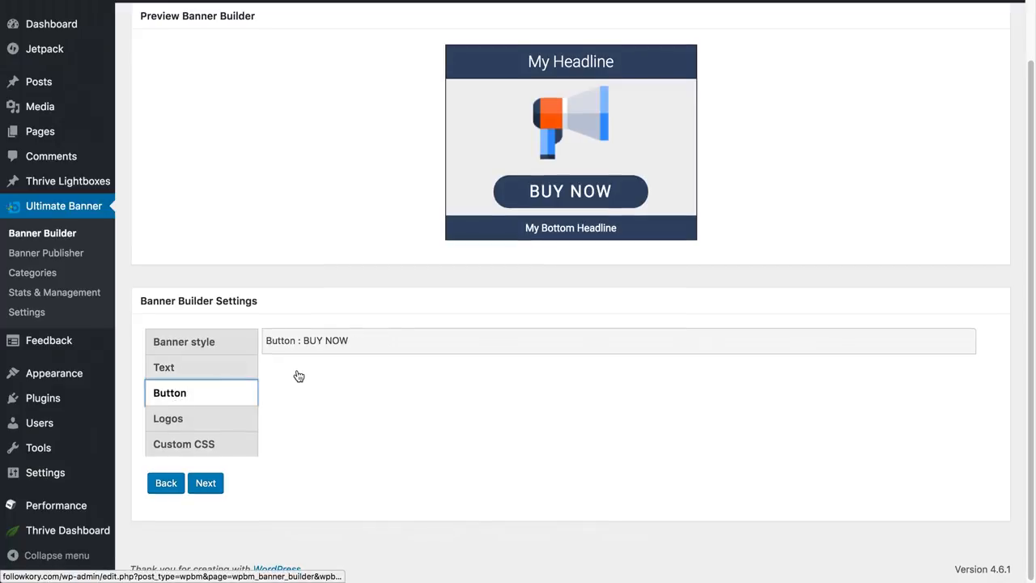
pyautogui.click(342, 341)
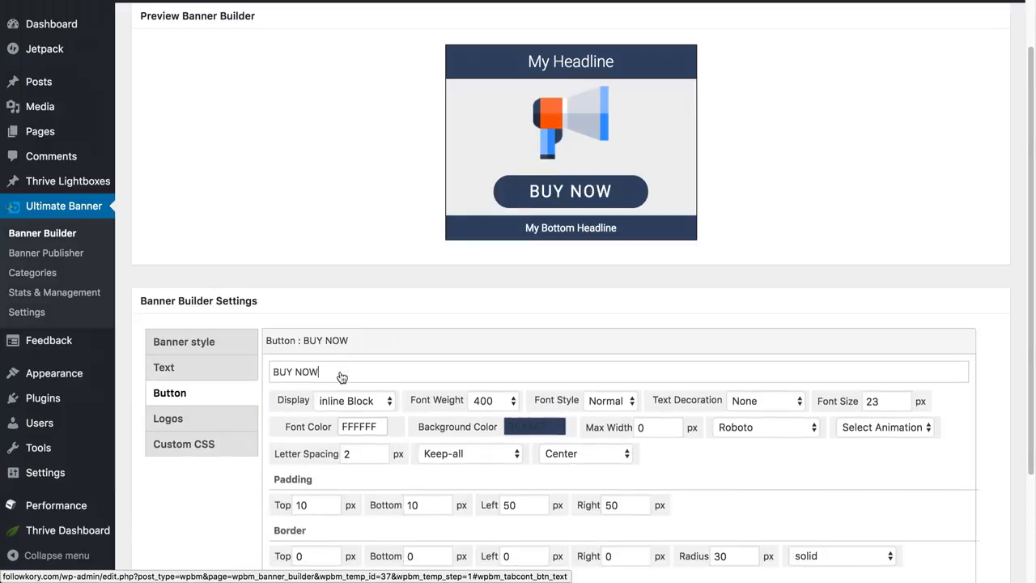
pyautogui.press('BackSpace')
pyautogui.press('BackSpace')
pyautogui.press('BackSpace')
pyautogui.press('BackSpace')
pyautogui.press('BackSpace')
pyautogui.press('BackSpace')
pyautogui.press('BackSpace')
pyautogui.write('D')
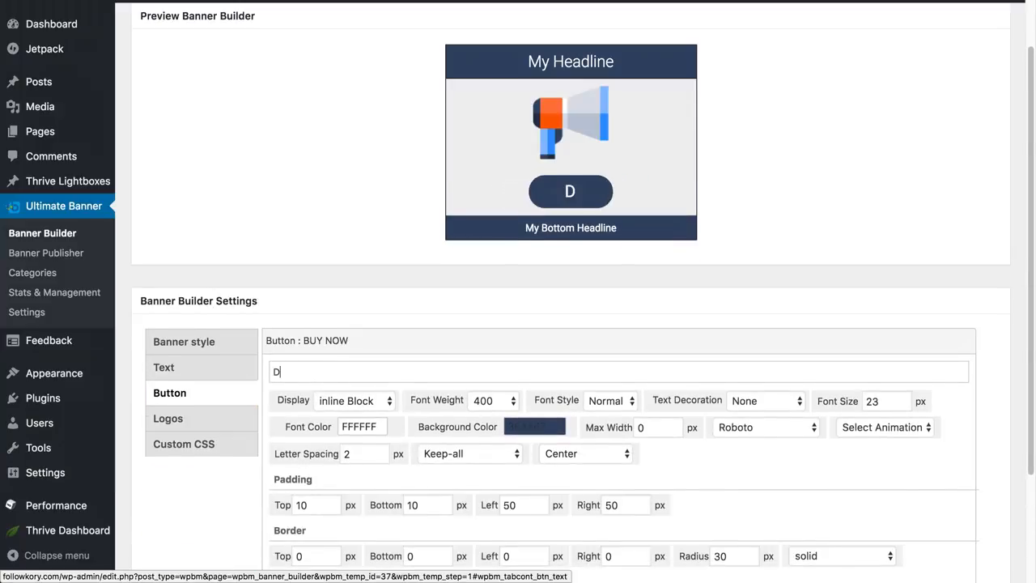
pyautogui.write('ownload Now')
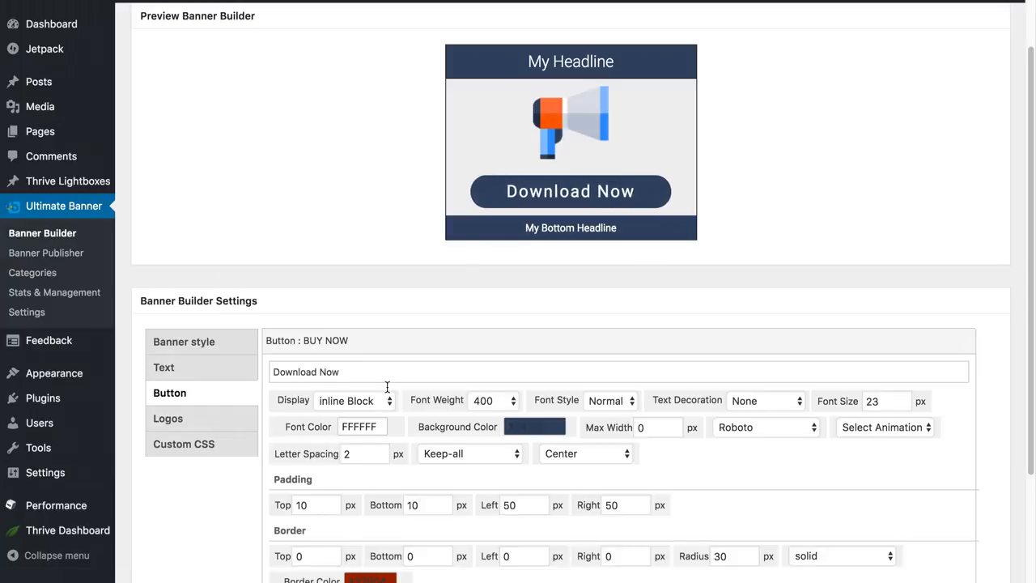
pyautogui.scroll(-3, 490, 375)
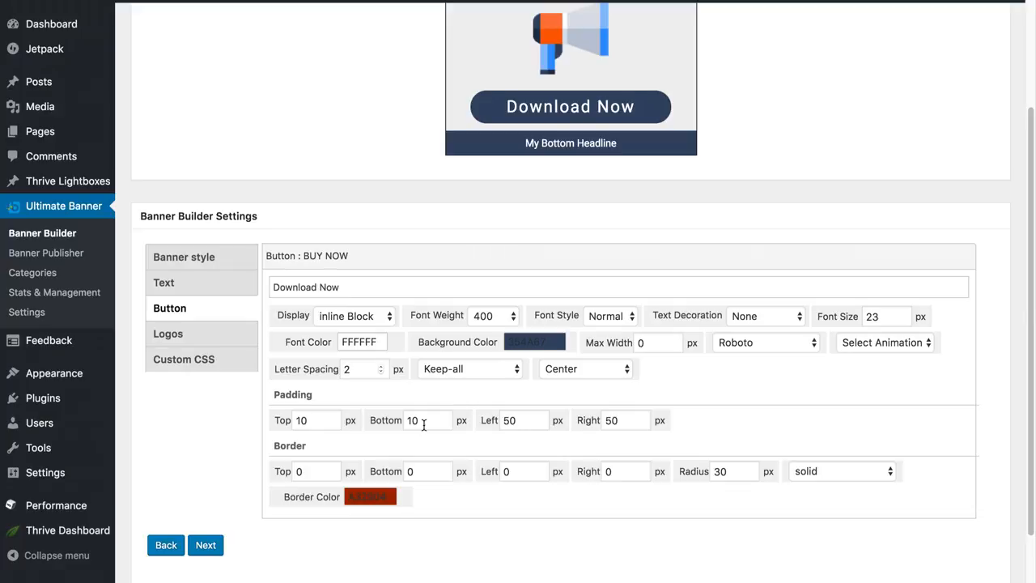
# - Review the banner's logo image settings and its custom CSS
pyautogui.click(205, 340)
pyautogui.scroll(2, 206, 340)
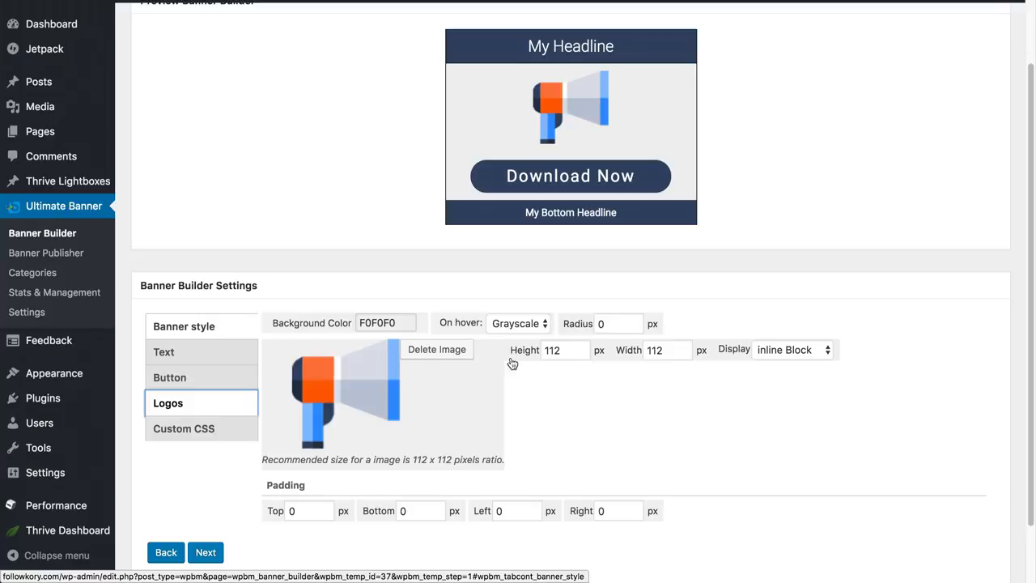
pyautogui.click(208, 436)
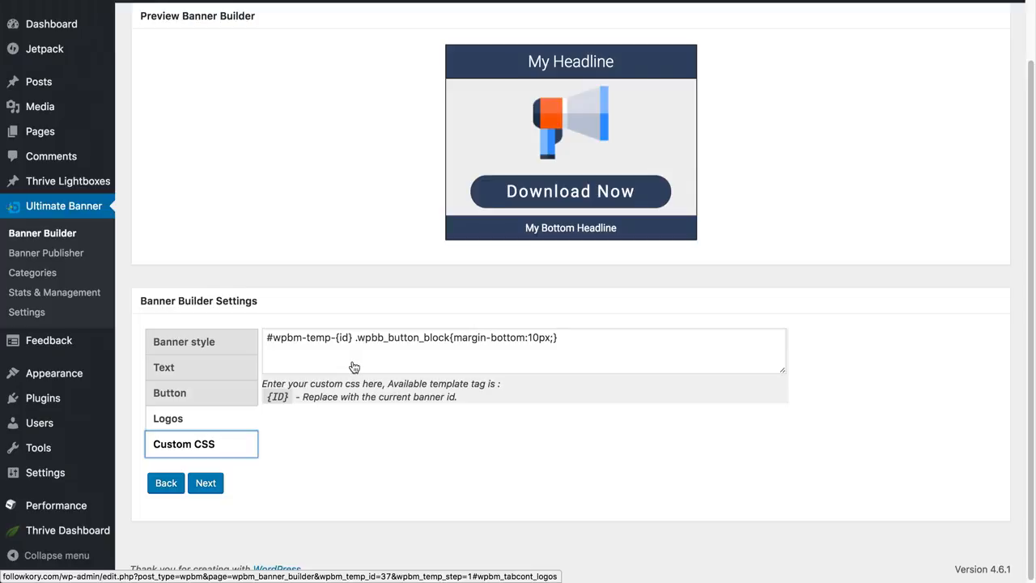
# - Try the Shadow Pop animation on the banner in its style settings
pyautogui.click(191, 344)
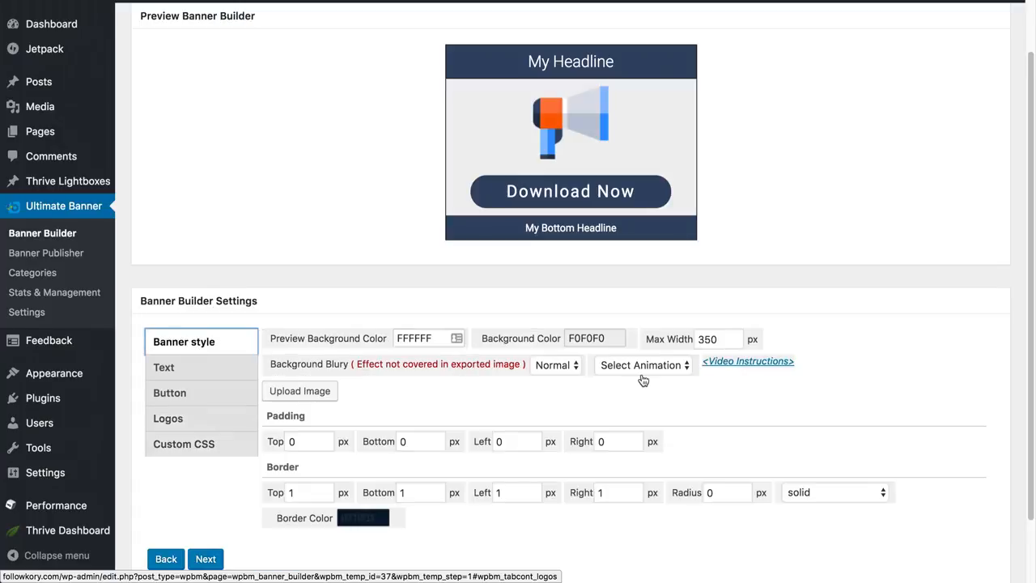
pyautogui.click(682, 365)
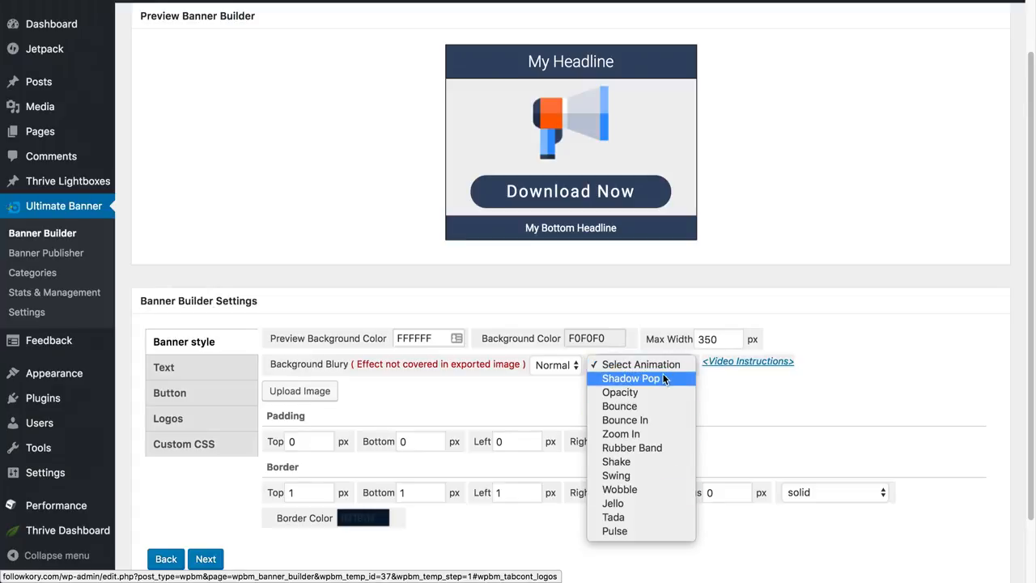
pyautogui.click(670, 377)
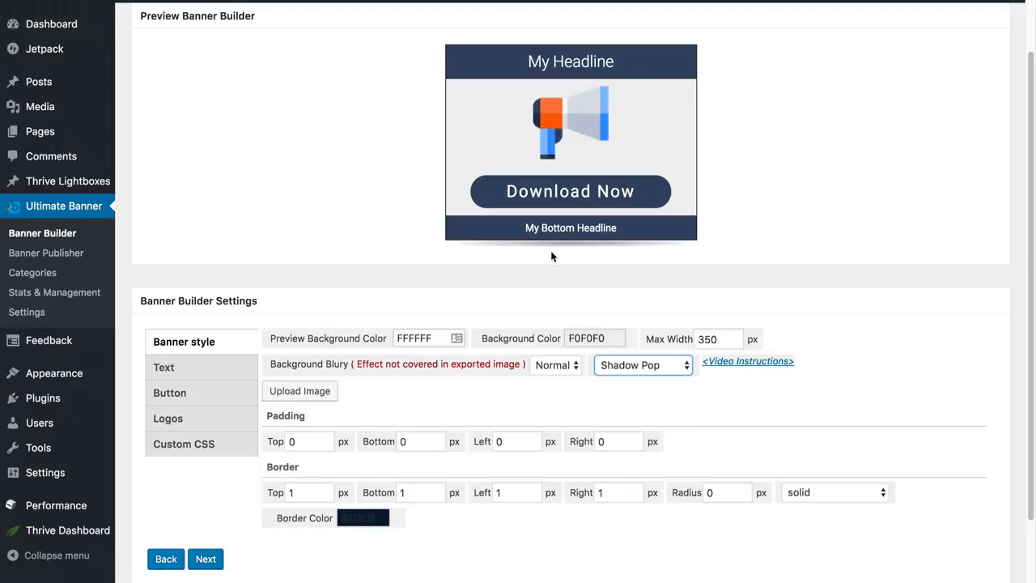
# - Set the banner's animation to Rubber Band and continue to the banner's save and export options
pyautogui.click(648, 366)
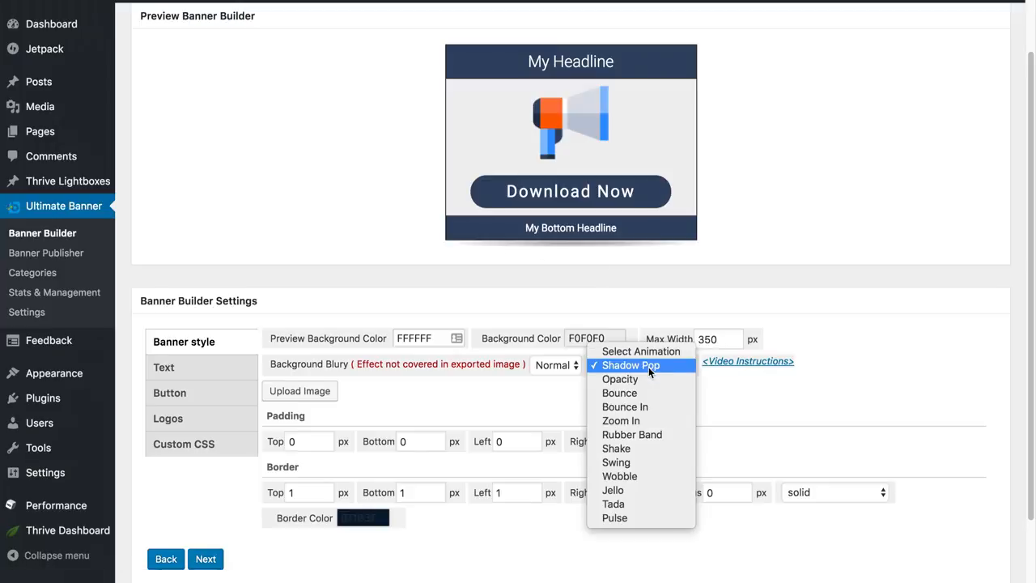
pyautogui.click(652, 434)
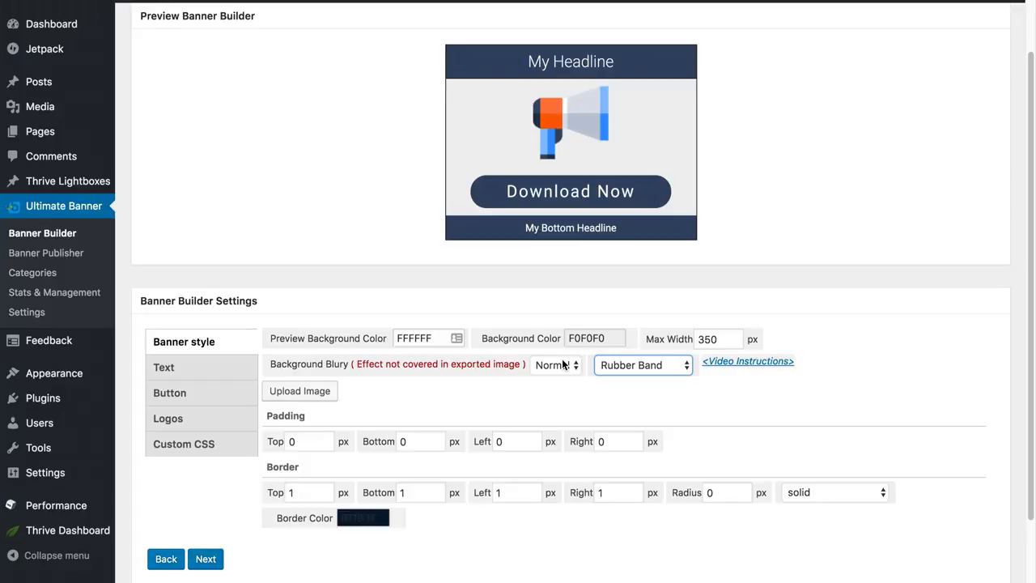
pyautogui.click(678, 367)
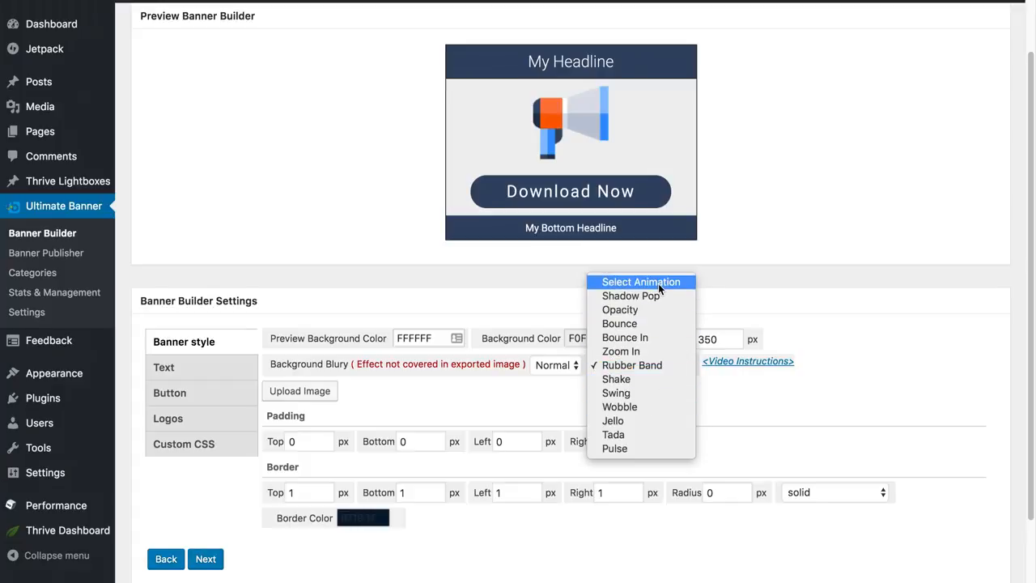
pyautogui.click(672, 365)
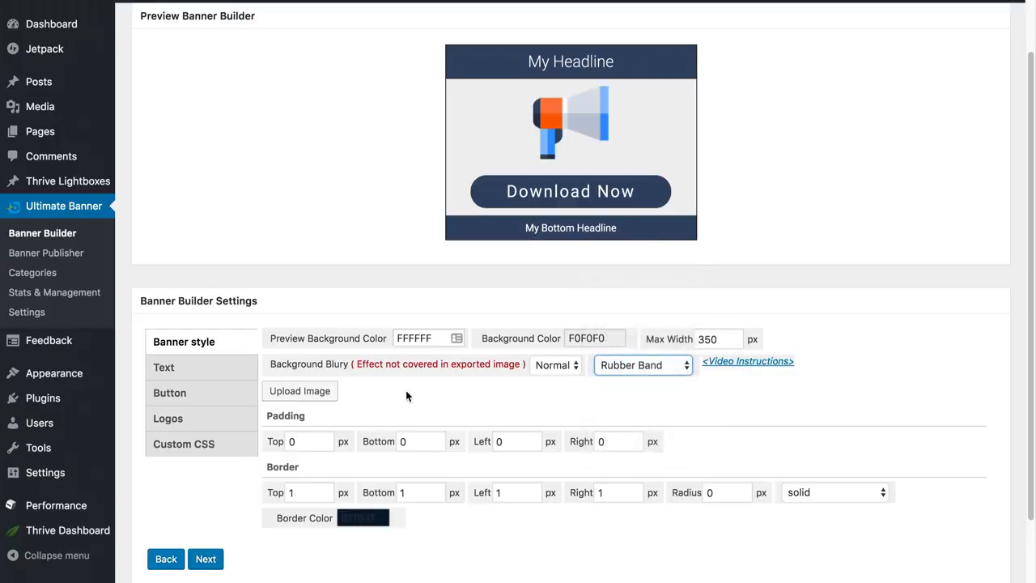
pyautogui.click(206, 560)
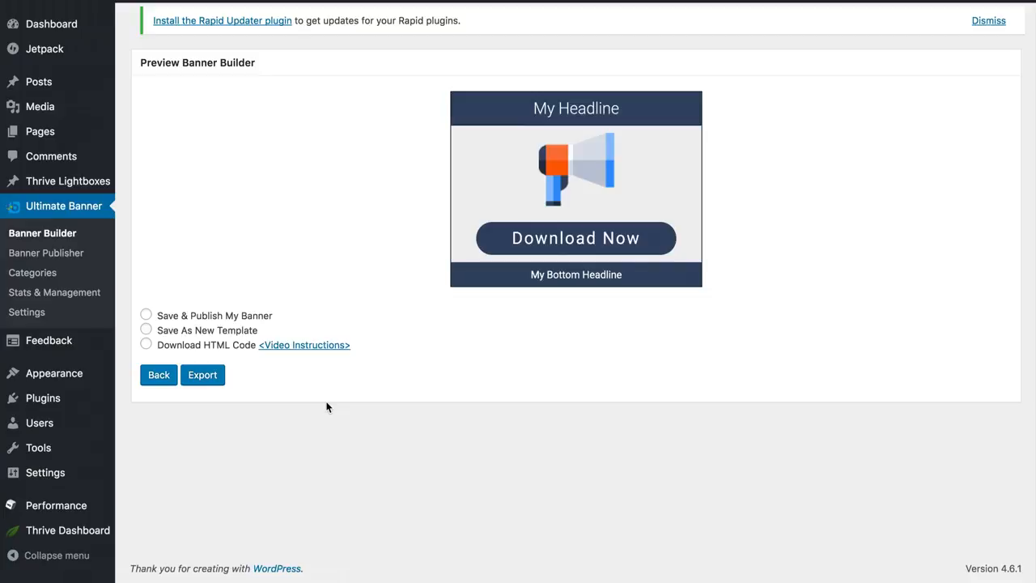
# - Review the options for saving and publishing the banner, saving it as a new template, and downloading its HTML code
pyautogui.click(146, 315)
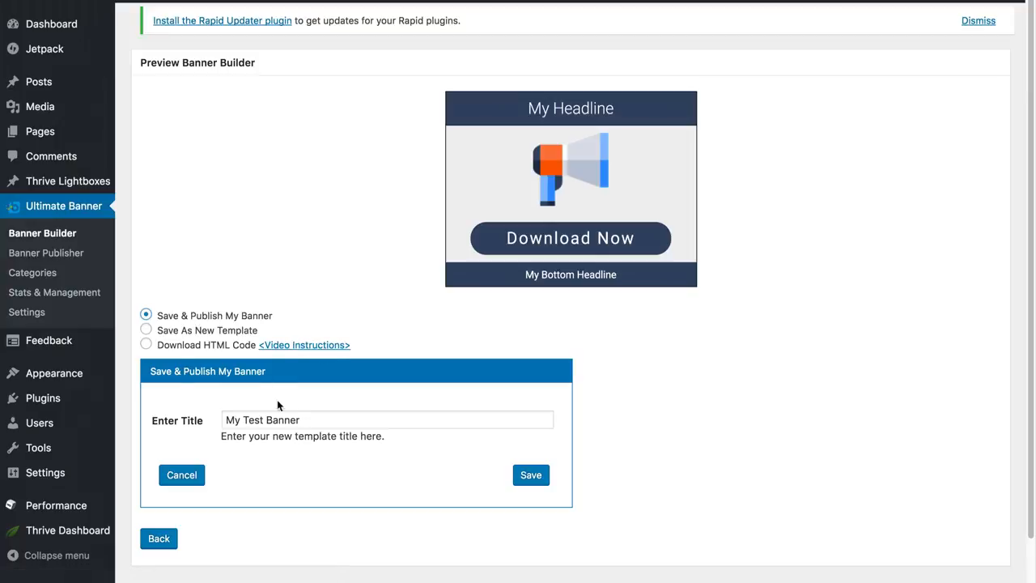
pyautogui.click(146, 330)
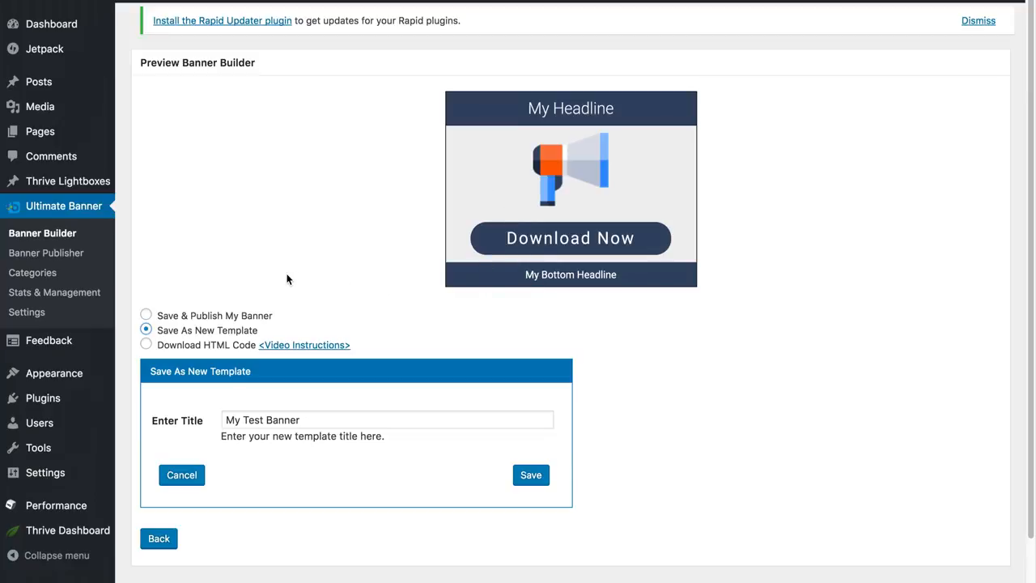
pyautogui.click(146, 345)
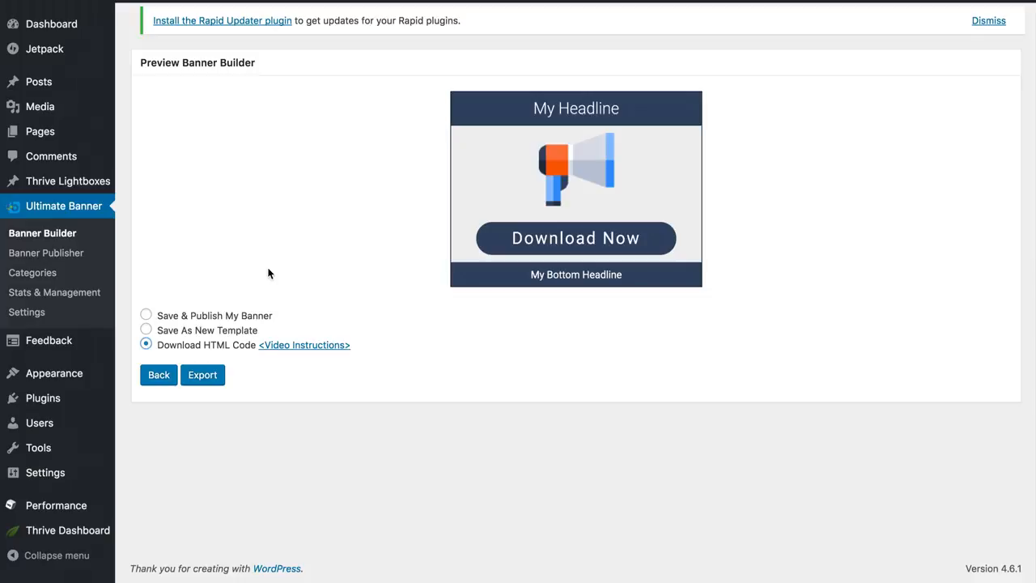
# - Save and publish the banner with the title "My Test Banner" and select its shortcode among the saved banners
pyautogui.click(146, 315)
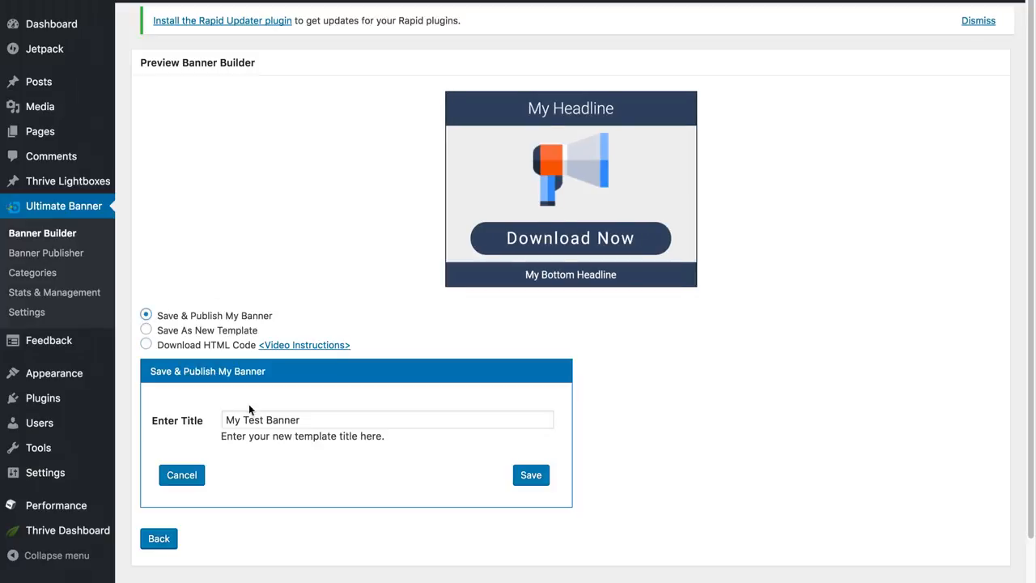
pyautogui.click(312, 420)
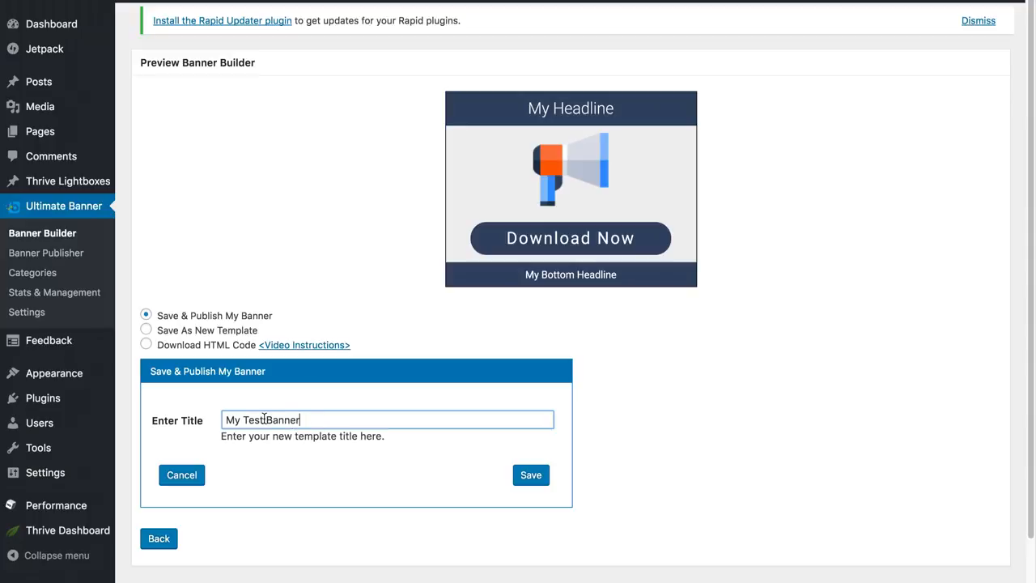
pyautogui.click(533, 477)
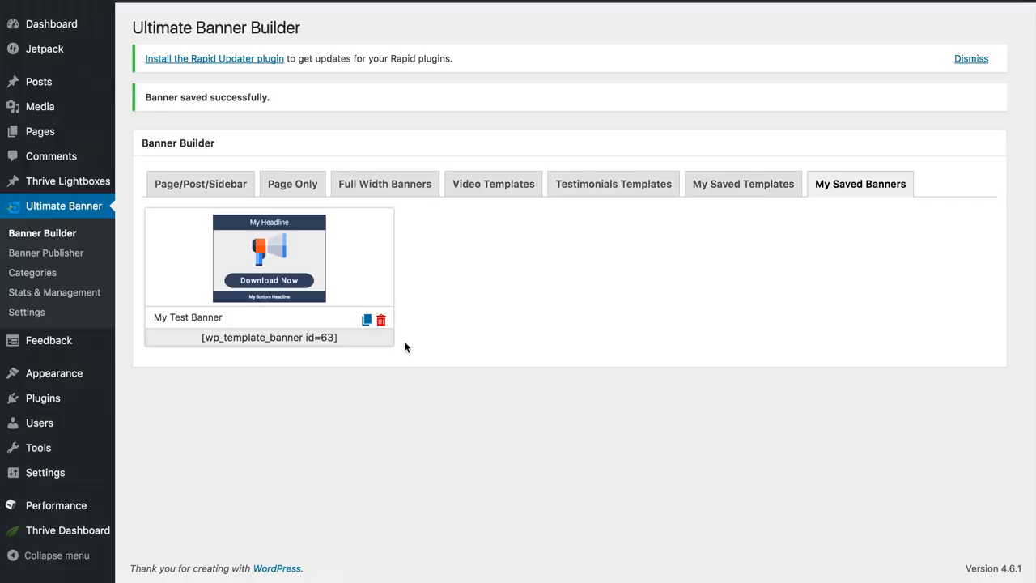
pyautogui.moveTo(360, 339); pyautogui.dragTo(199, 339)
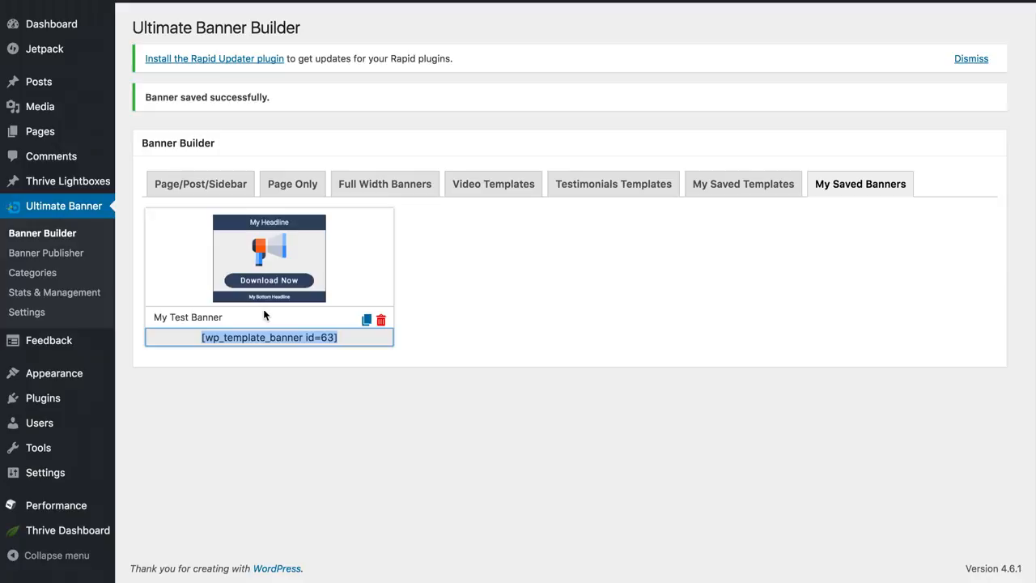
# - Start a new banner publication in Banner Publisher and name it "My Test Banner"
pyautogui.click(69, 256)
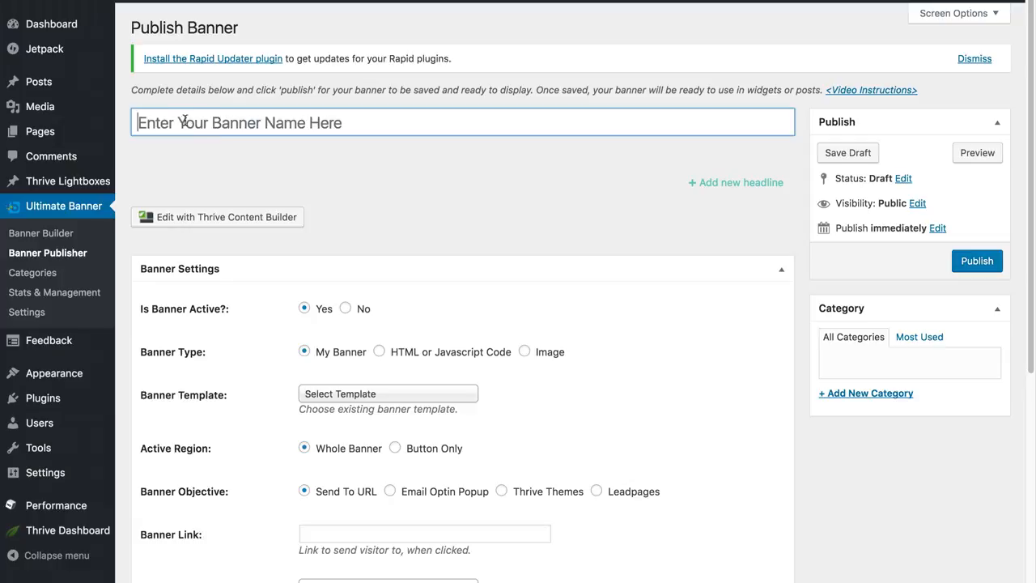
pyautogui.write('My')
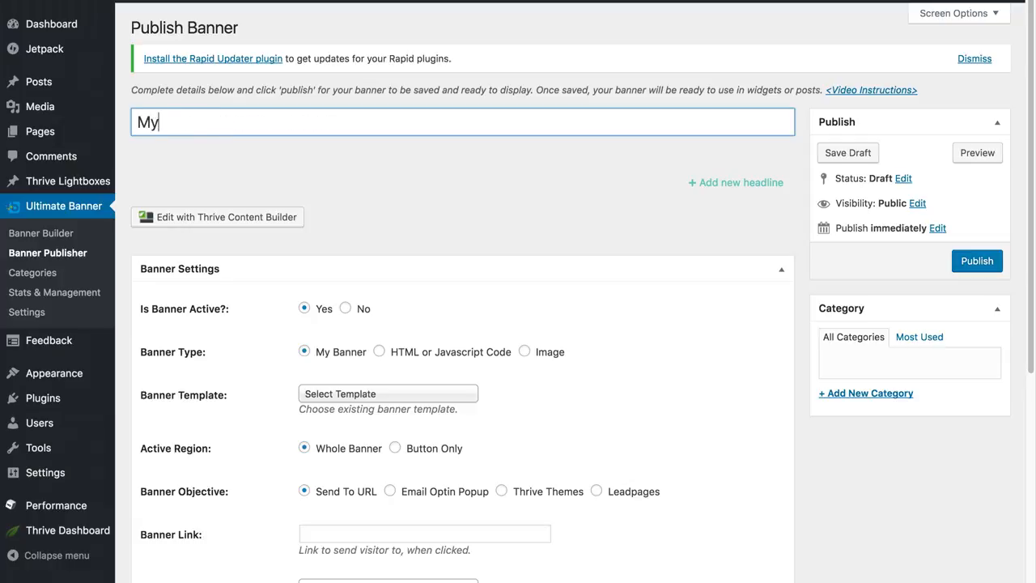
pyautogui.write(' Test Banner')
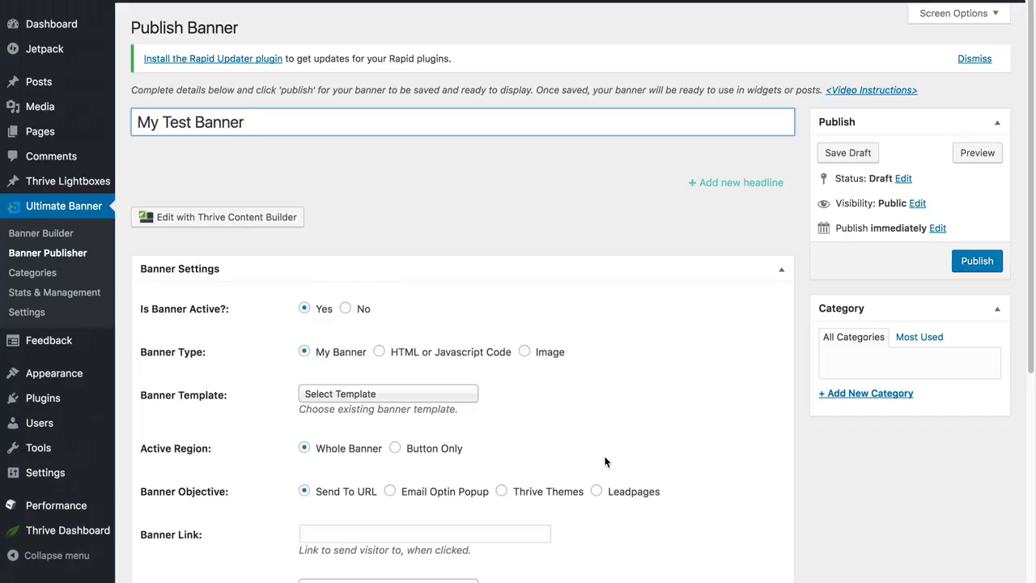
# - Choose "My Test Banner" as the banner template for the publication
pyautogui.scroll(-4, 607, 458)
pyautogui.scroll(-3, 606, 459)
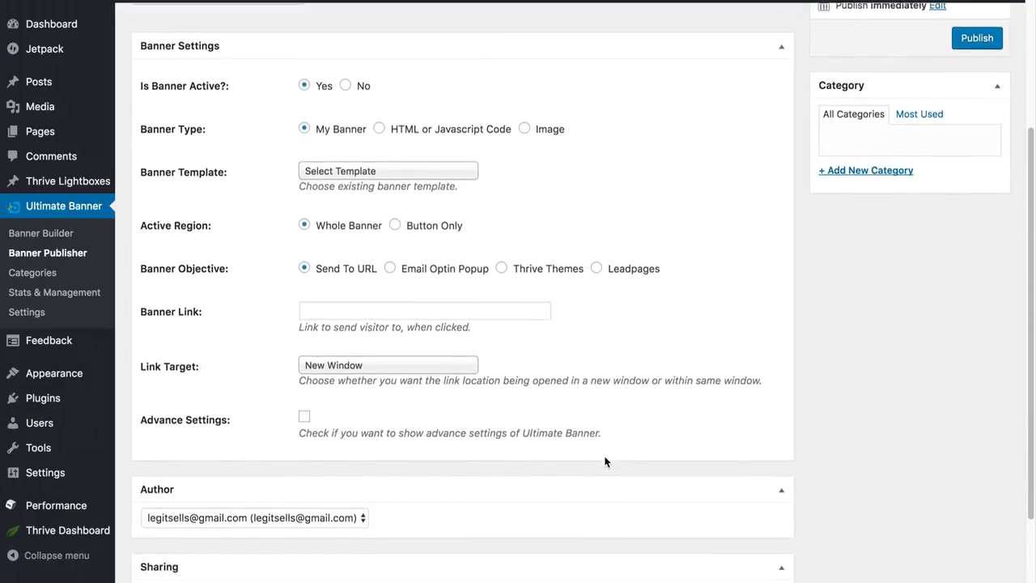
pyautogui.scroll(1, 603, 460)
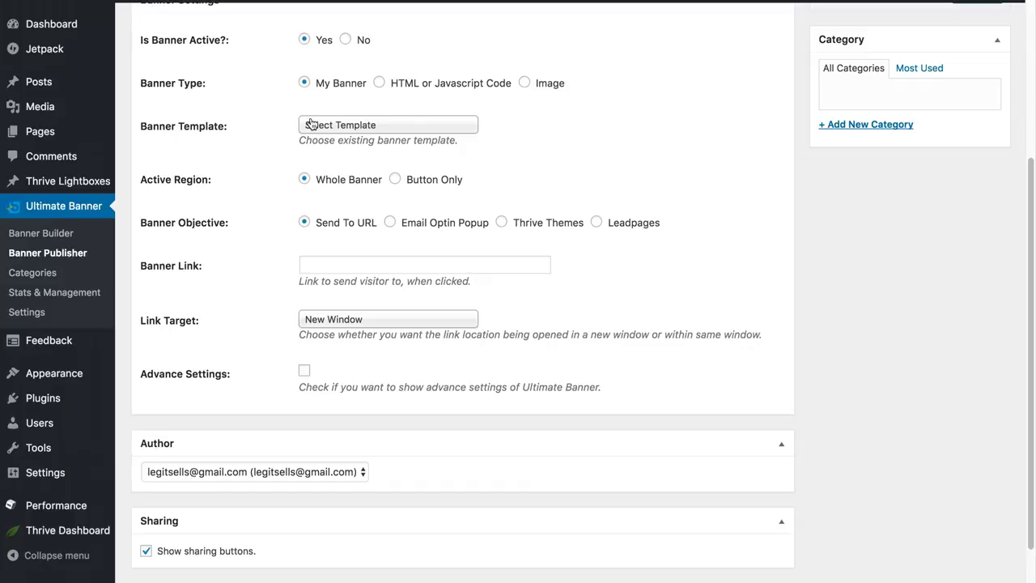
pyautogui.click(390, 130)
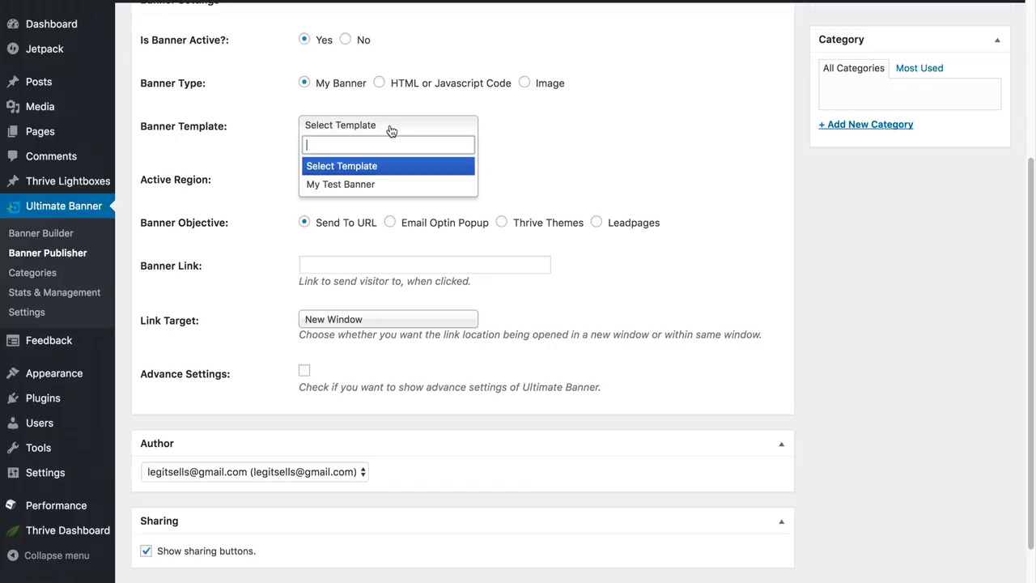
pyautogui.click(356, 185)
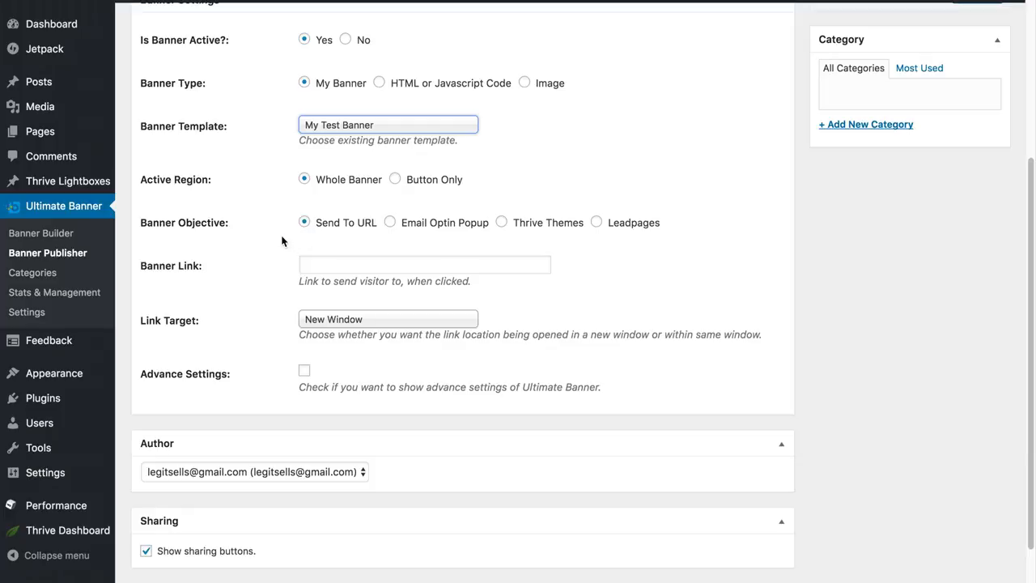
pyautogui.click(319, 264)
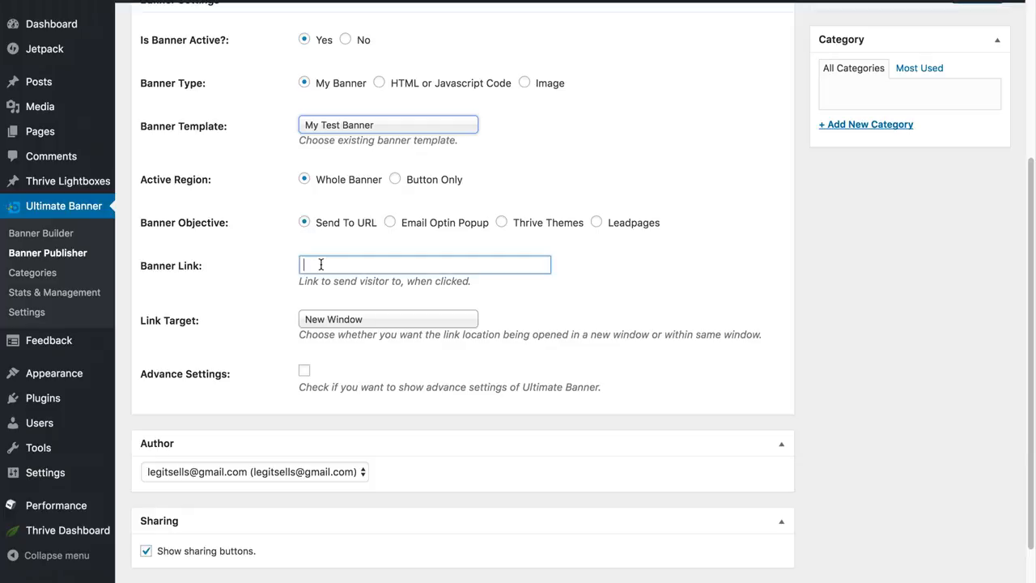
pyautogui.write('htto')
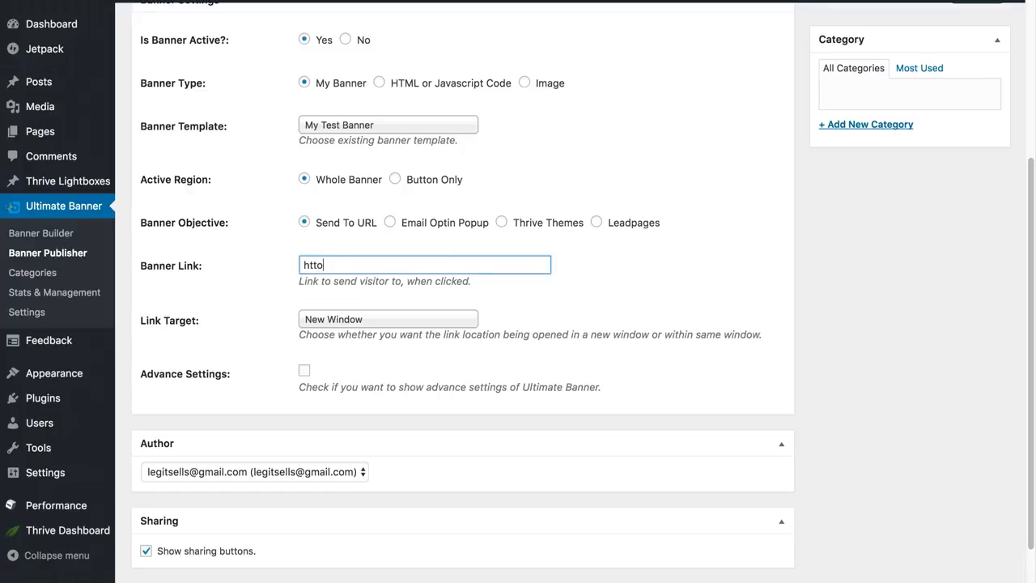
pyautogui.press('BackSpace')
pyautogui.click(370, 281)
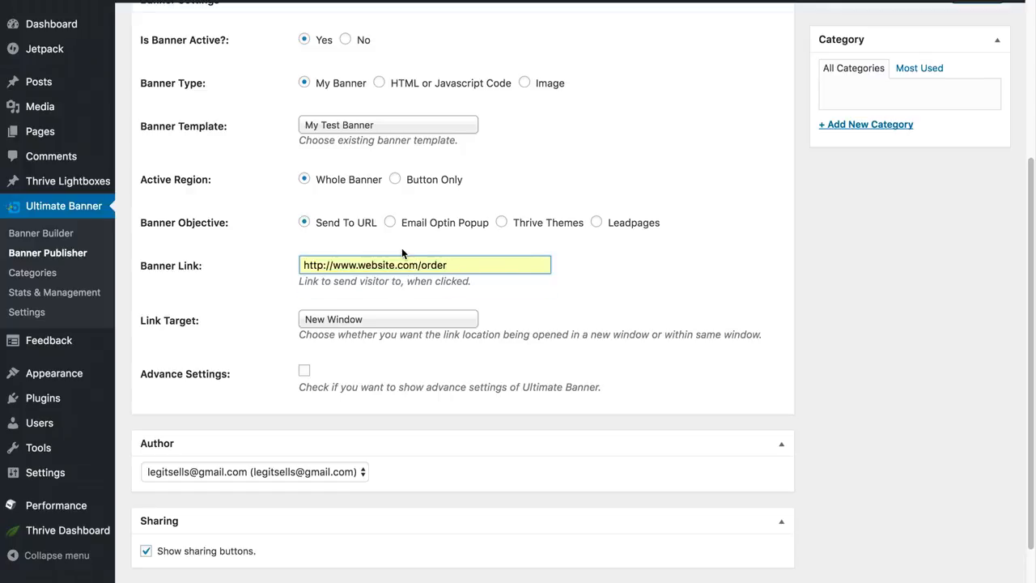
# - Examine the code fields of the Email Optin Popup, Thrive Themes and Leadpages objectives, and return the banner objective to Send To URL
pyautogui.click(390, 223)
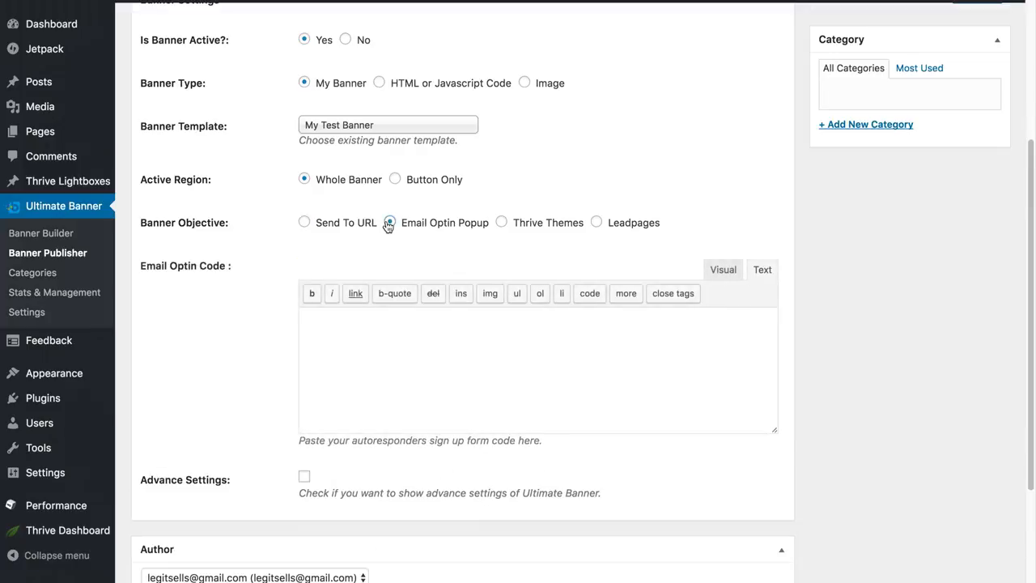
pyautogui.click(502, 223)
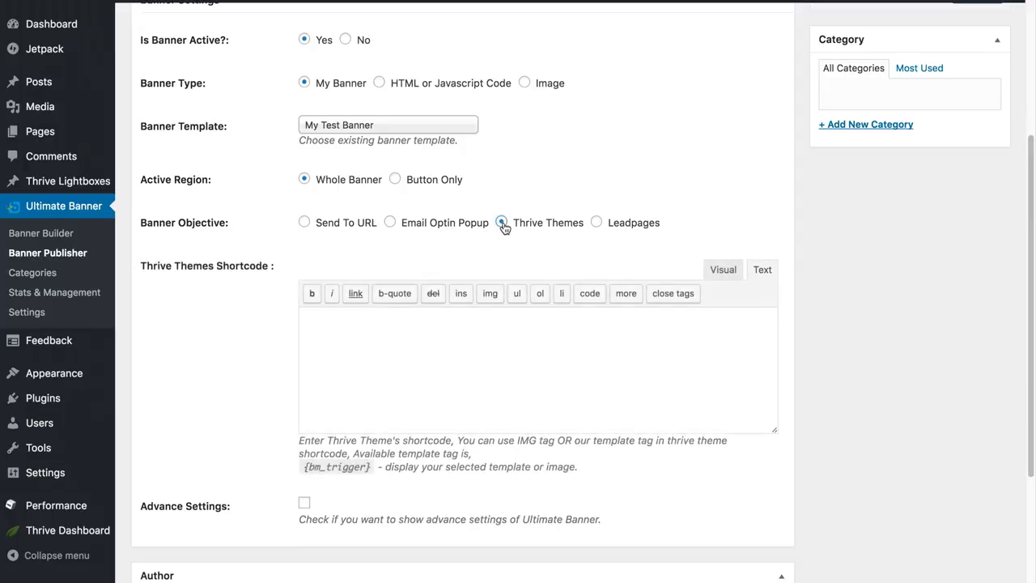
pyautogui.click(596, 223)
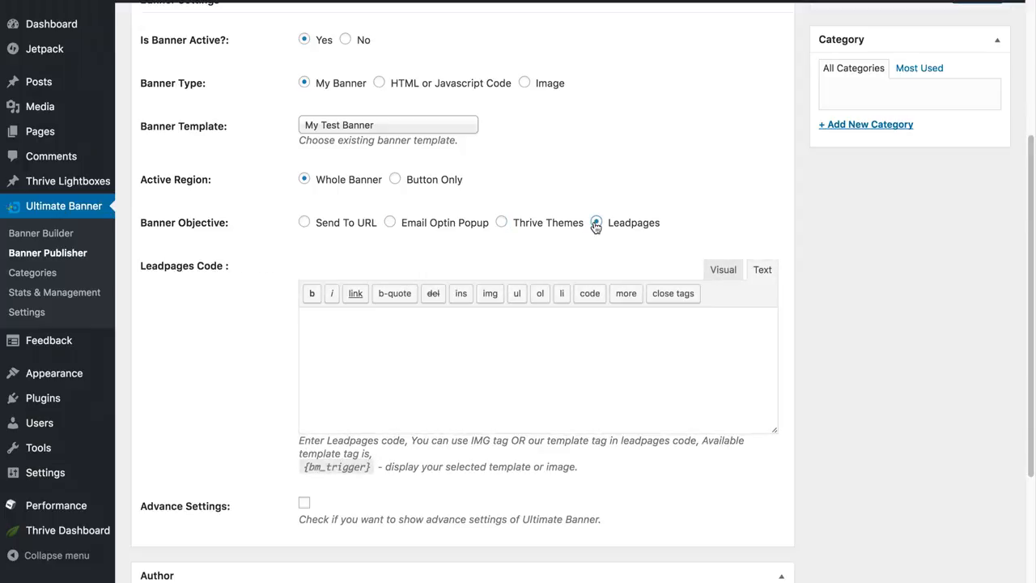
pyautogui.scroll(-1, 479, 342)
pyautogui.click(479, 341)
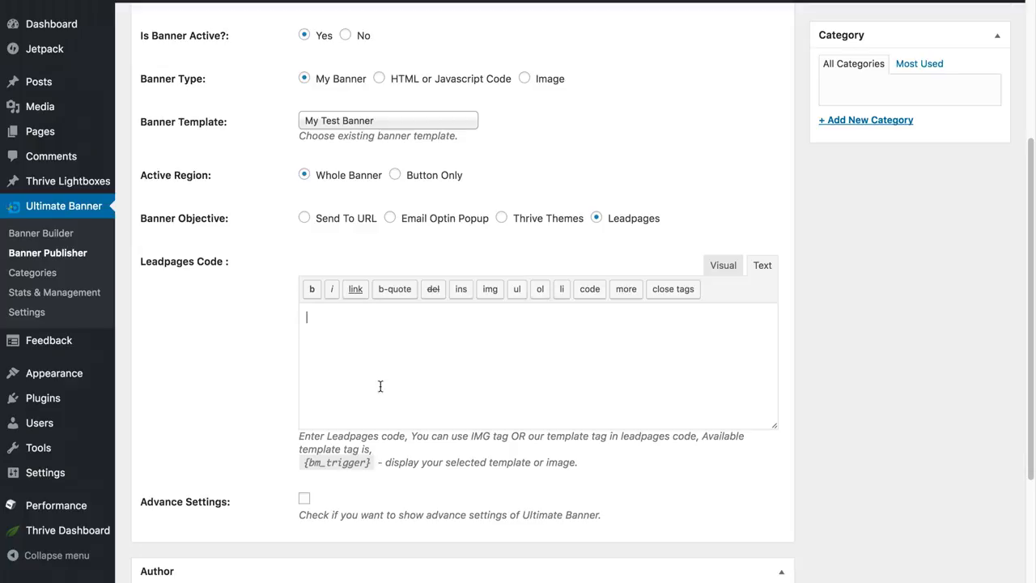
pyautogui.click(501, 217)
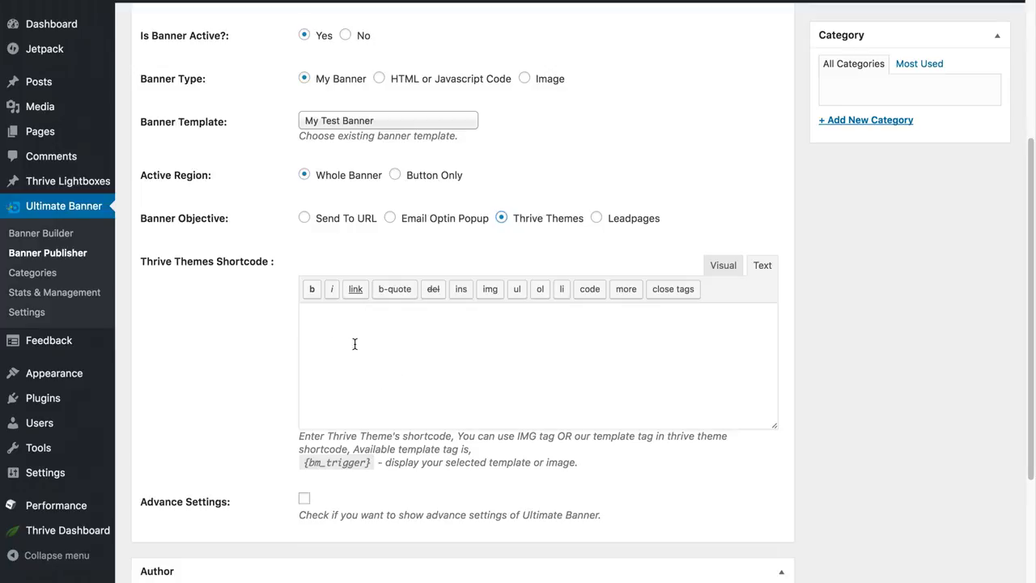
pyautogui.click(390, 219)
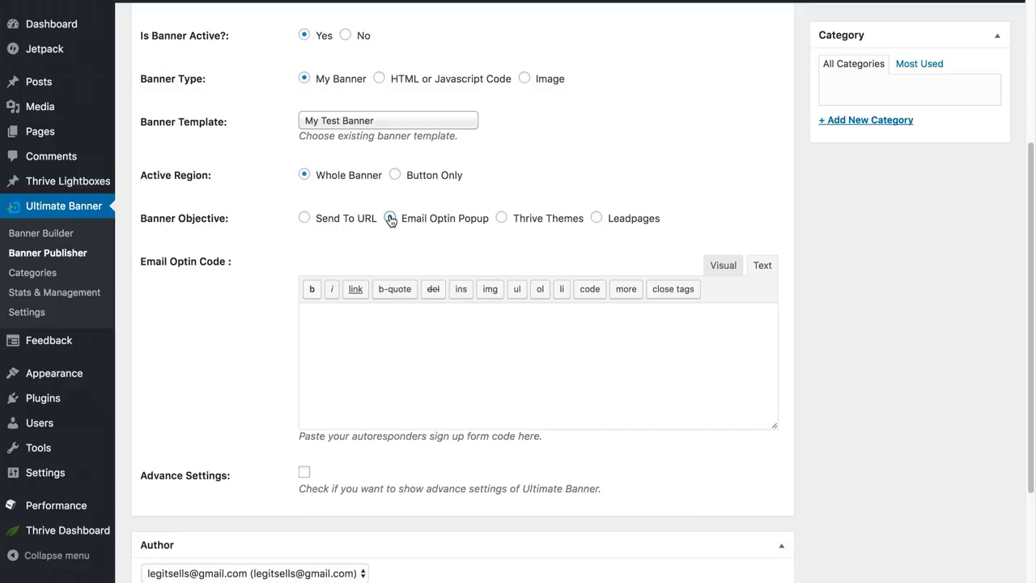
pyautogui.click(360, 336)
pyautogui.click(304, 218)
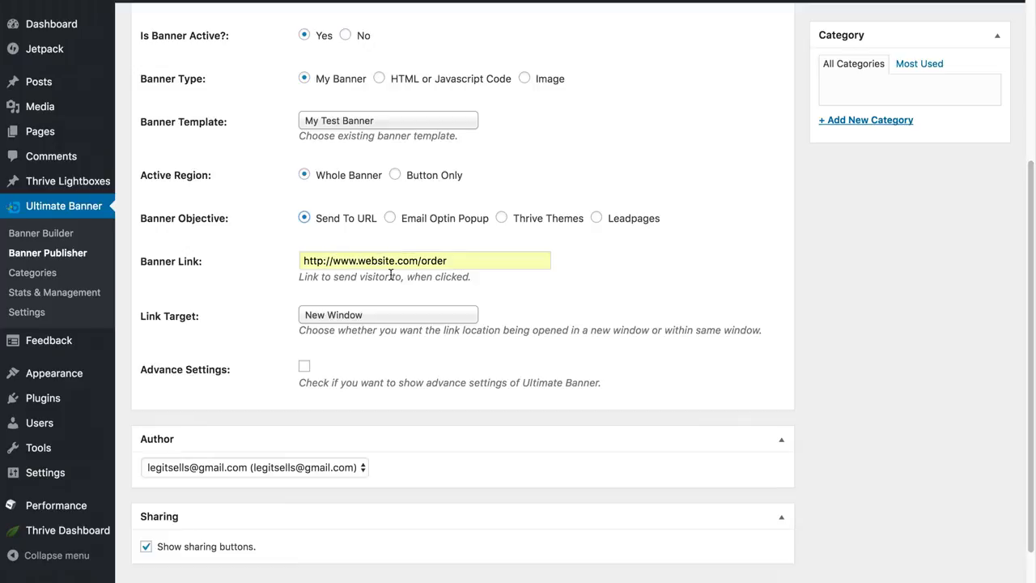
pyautogui.moveTo(447, 260); pyautogui.dragTo(359, 262)
pyautogui.write('g')
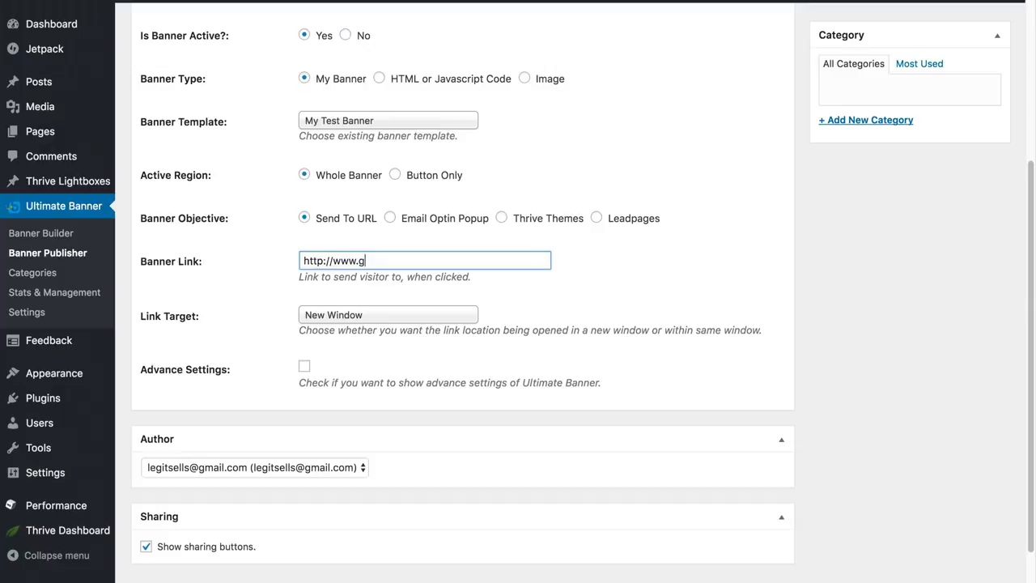
pyautogui.write('oogle.com')
pyautogui.scroll(5, 640, 283)
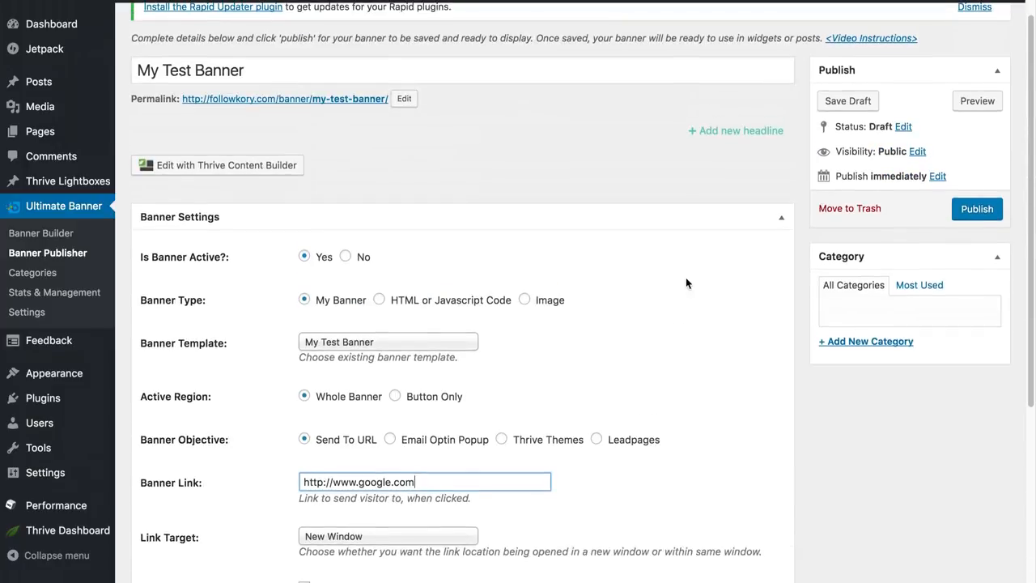
pyautogui.click(975, 211)
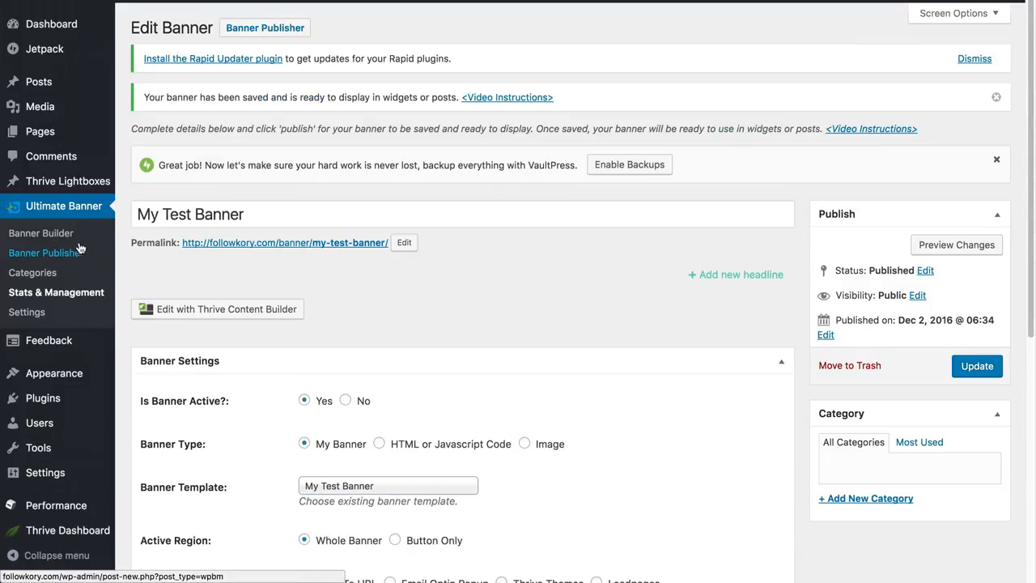
# - Copy the shortcode of "My Test Banner" from the saved banners in the Banner Builder
pyautogui.click(42, 233)
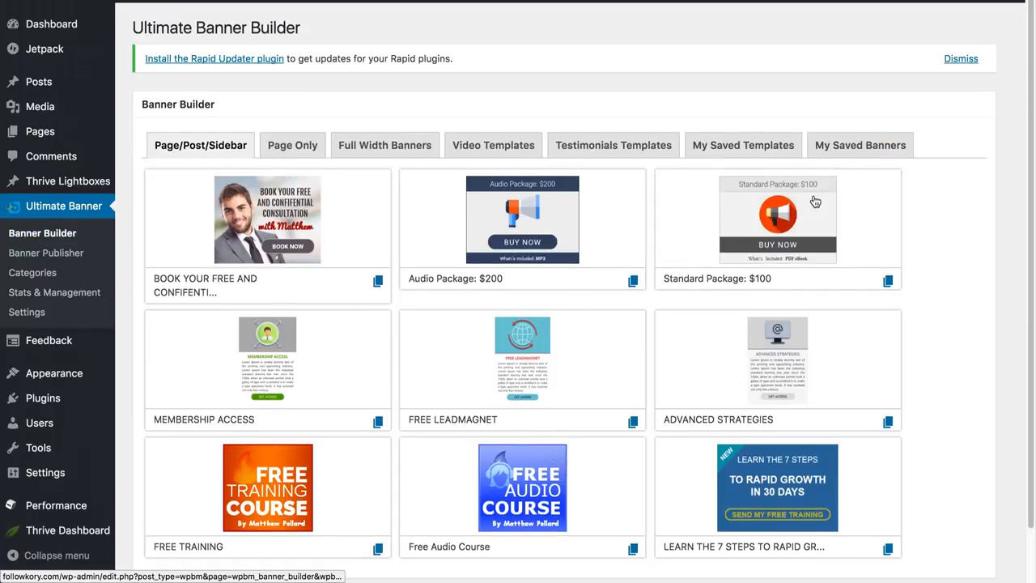
pyautogui.click(863, 147)
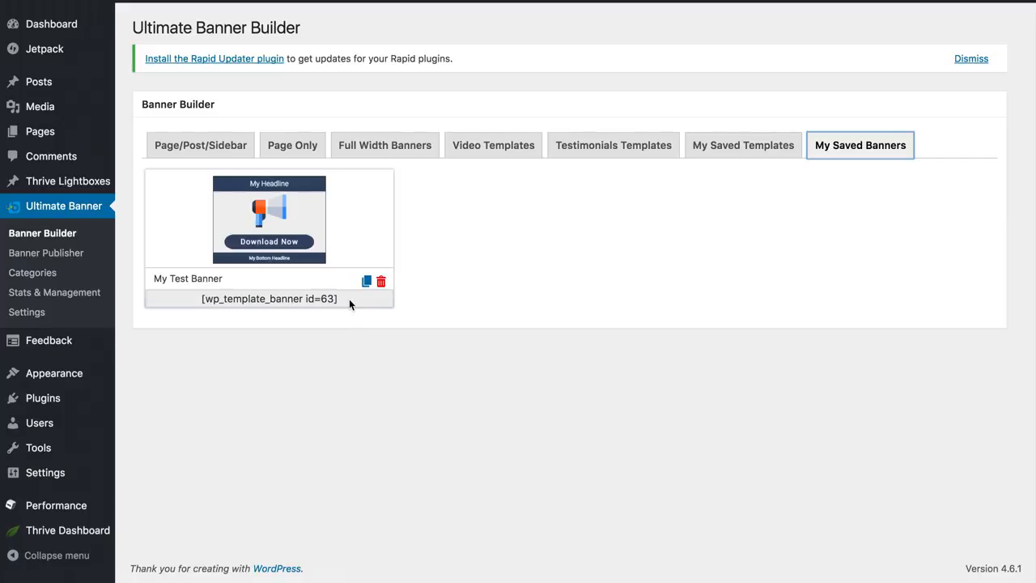
pyautogui.moveTo(350, 301); pyautogui.dragTo(202, 302)
pyautogui.hotkey('ctrl', 'c')
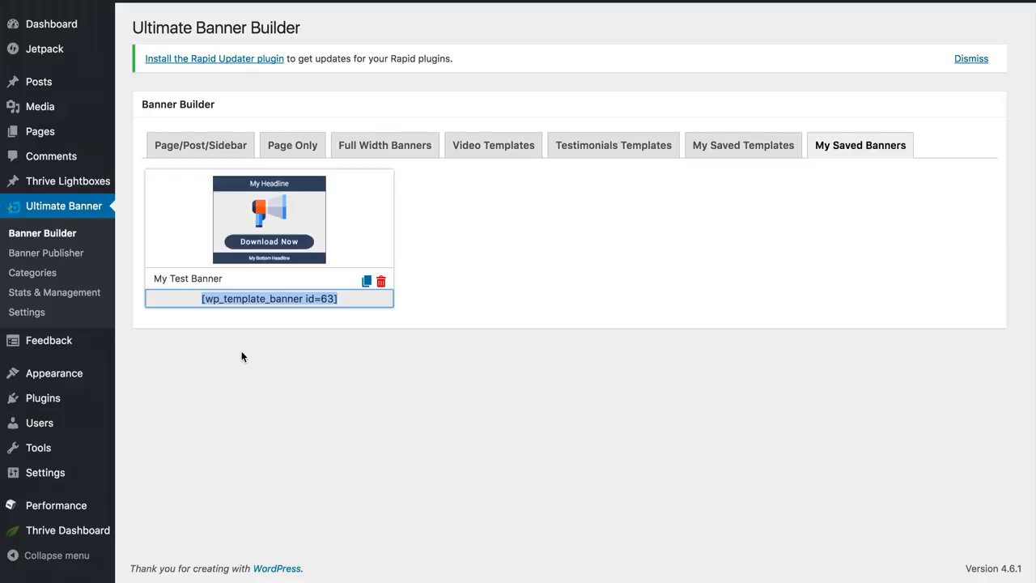
# - Add a Text widget to the Sidebar widget area, above the Search widget
pyautogui.moveTo(70, 375)
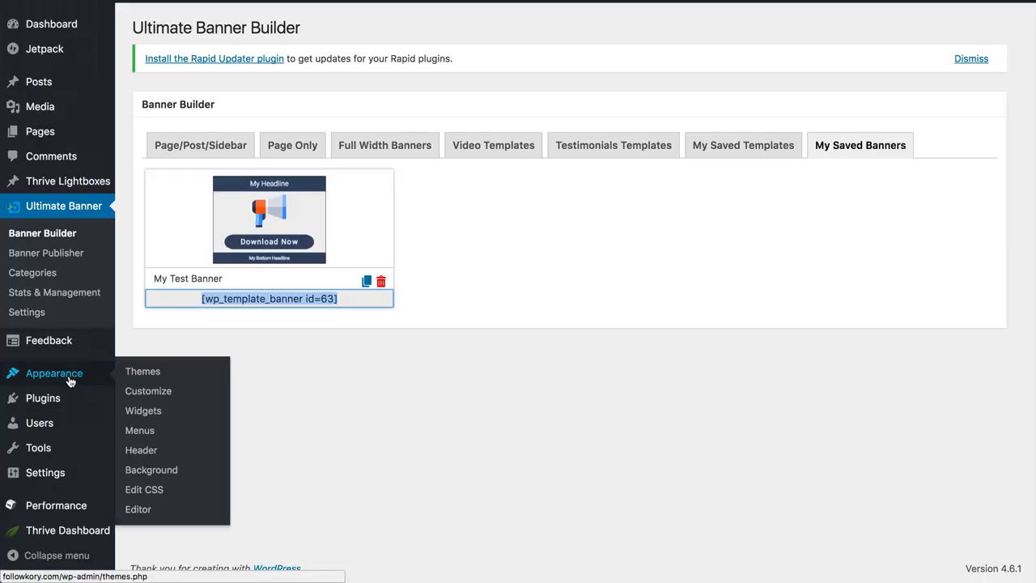
pyautogui.click(149, 413)
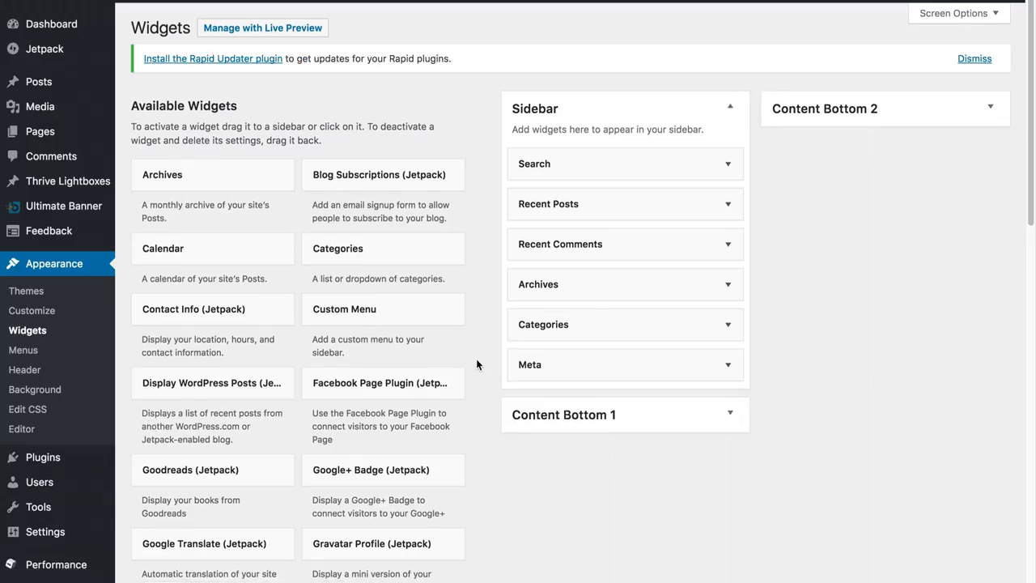
pyautogui.scroll(-3, 479, 386)
pyautogui.scroll(-9, 479, 392)
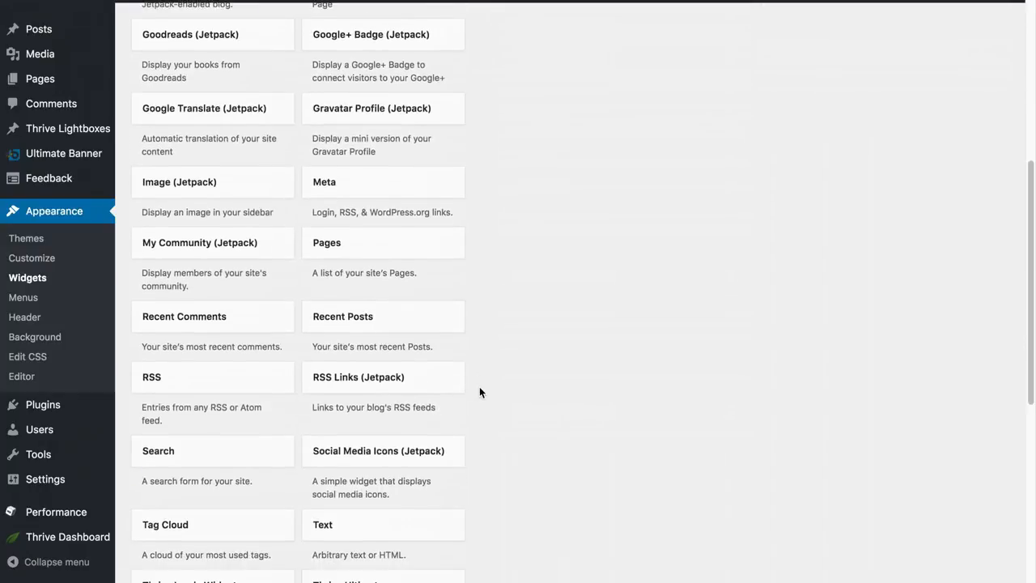
pyautogui.moveTo(370, 439); pyautogui.dragTo(572, 117)
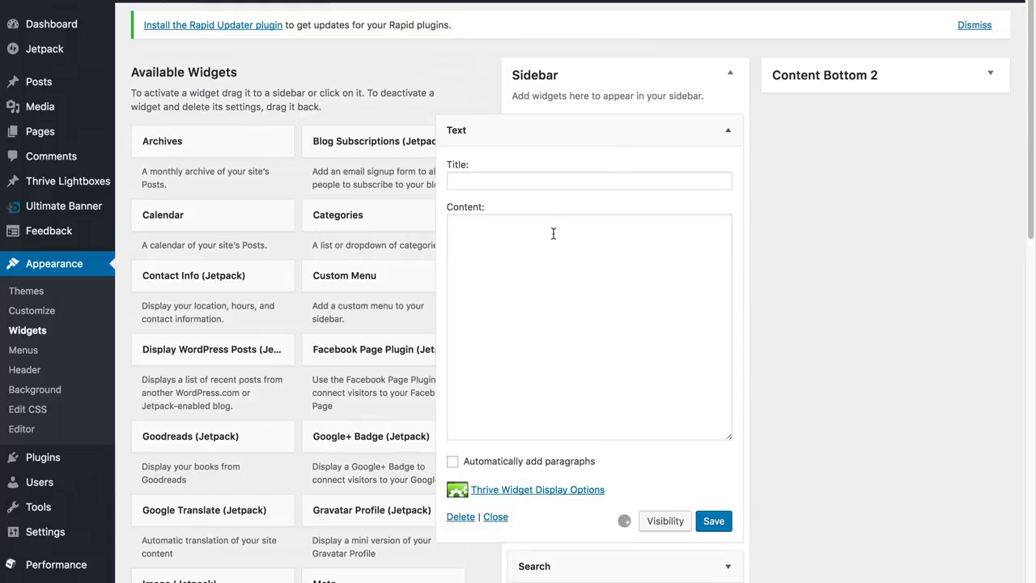
# - Paste the shortcode [wp_template_banner id=63] as the Text widget's content and save the widget
pyautogui.click(546, 256)
pyautogui.hotkey('ctrl', 'v')
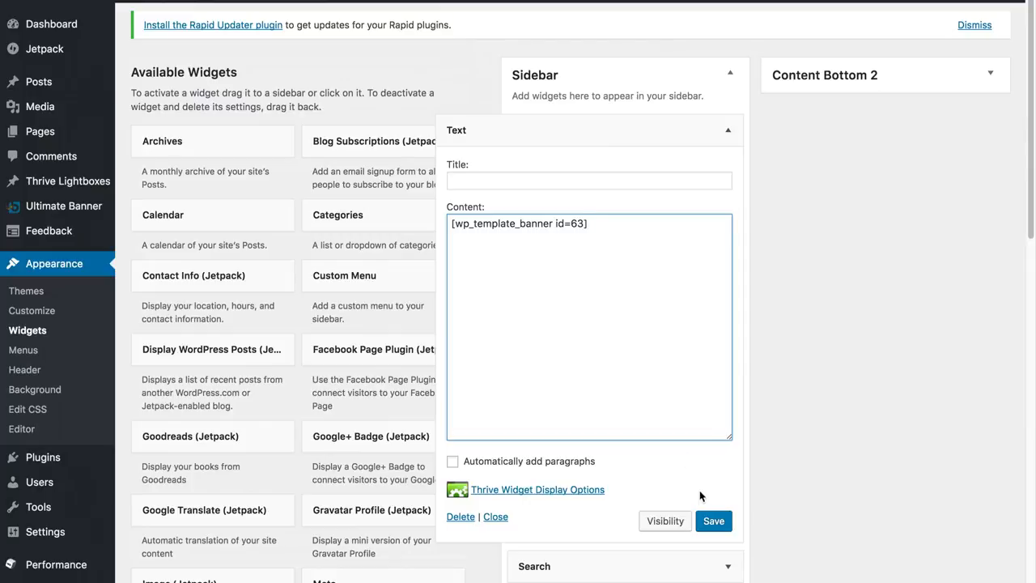
pyautogui.click(710, 522)
pyautogui.click(600, 238)
# - View the live site in a separate browser tab and test the sidebar banner's Download Now link
pyautogui.rightClick(81, 10)
pyautogui.click(138, 10)
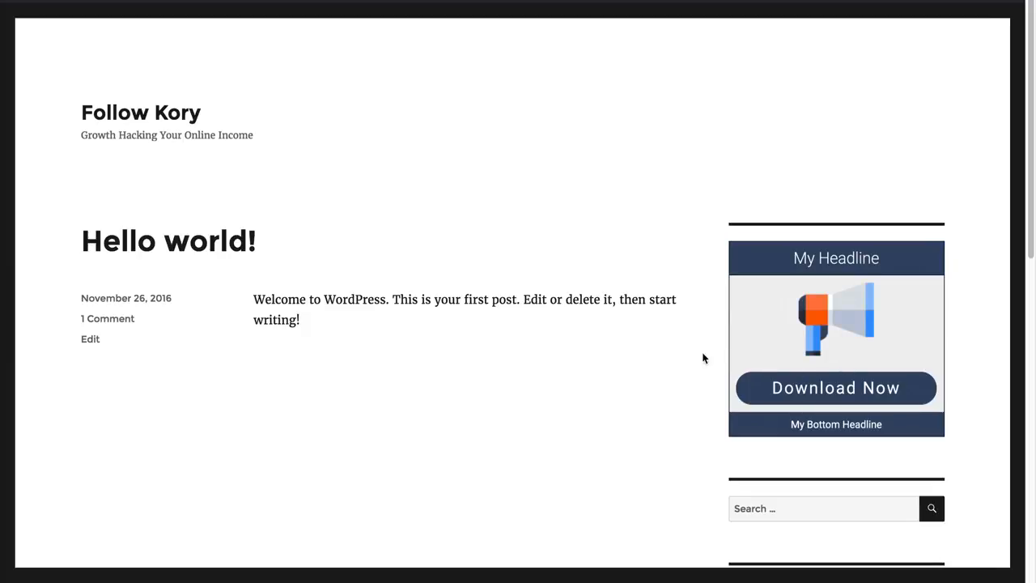
pyautogui.click(796, 389)
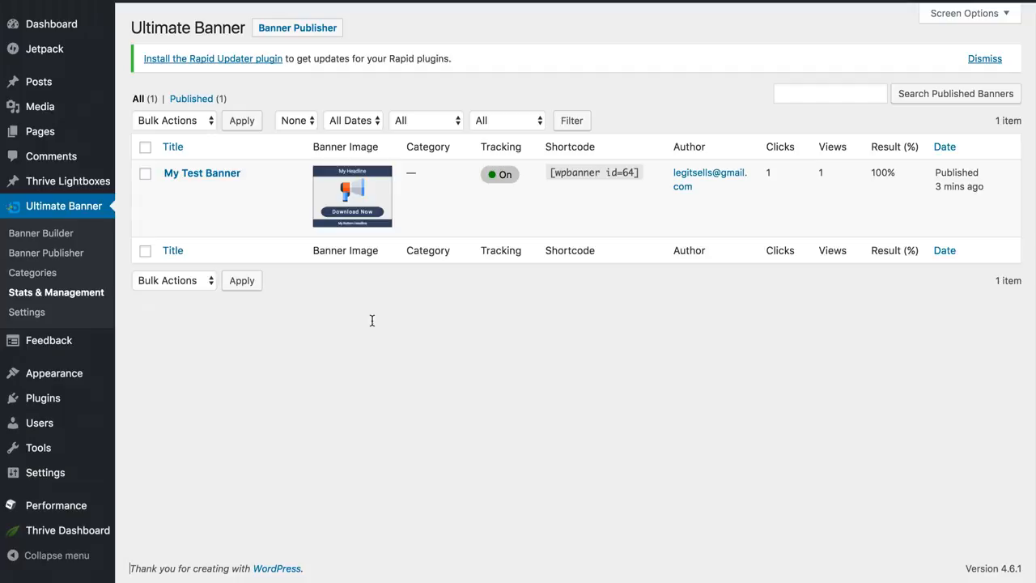
# - Open the published "My Test Banner" for editing from the banner statistics list and examine its banner link
pyautogui.moveTo(230, 206)
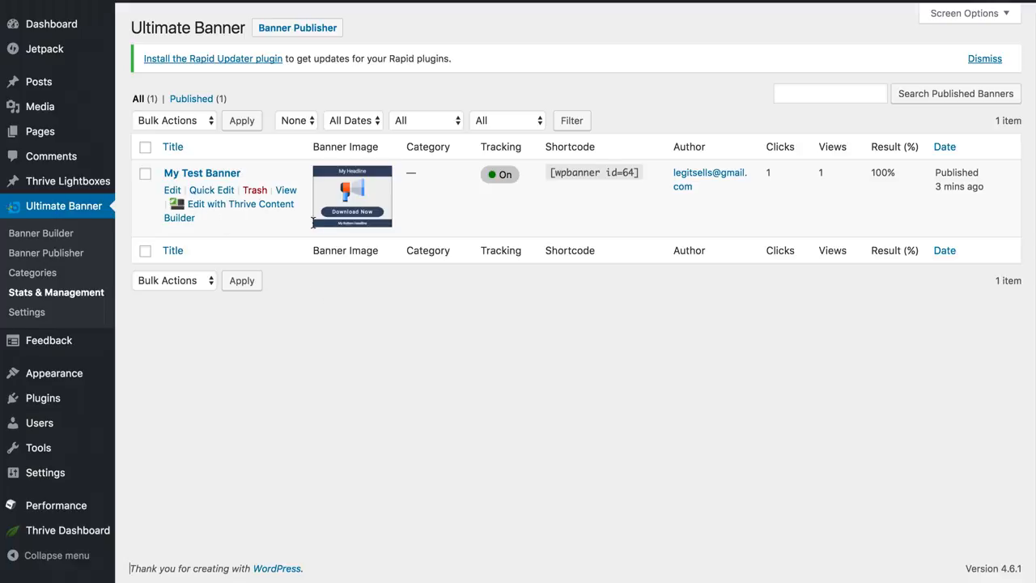
pyautogui.click(172, 189)
pyautogui.scroll(-5, 279, 406)
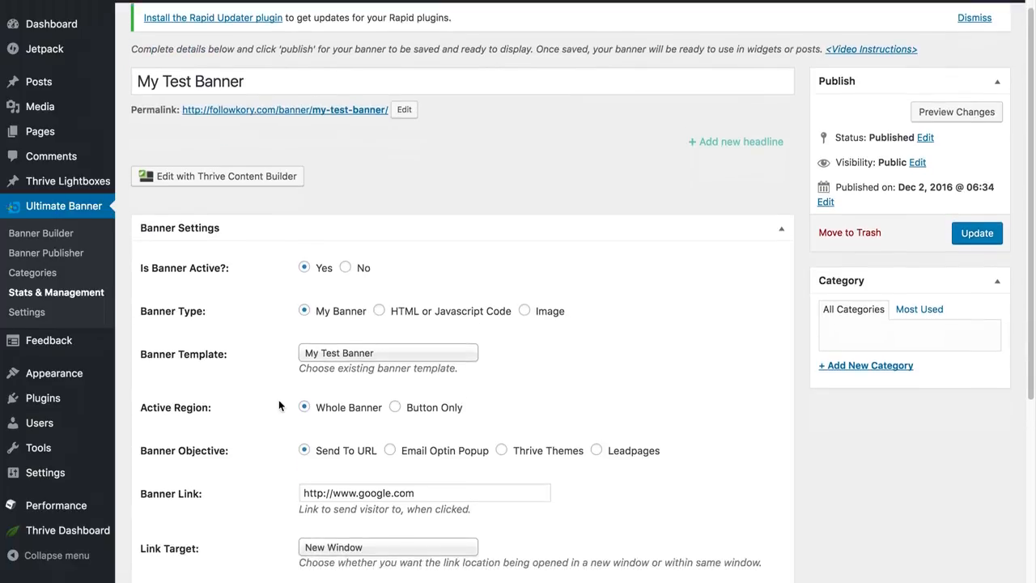
pyautogui.moveTo(427, 369); pyautogui.dragTo(309, 369)
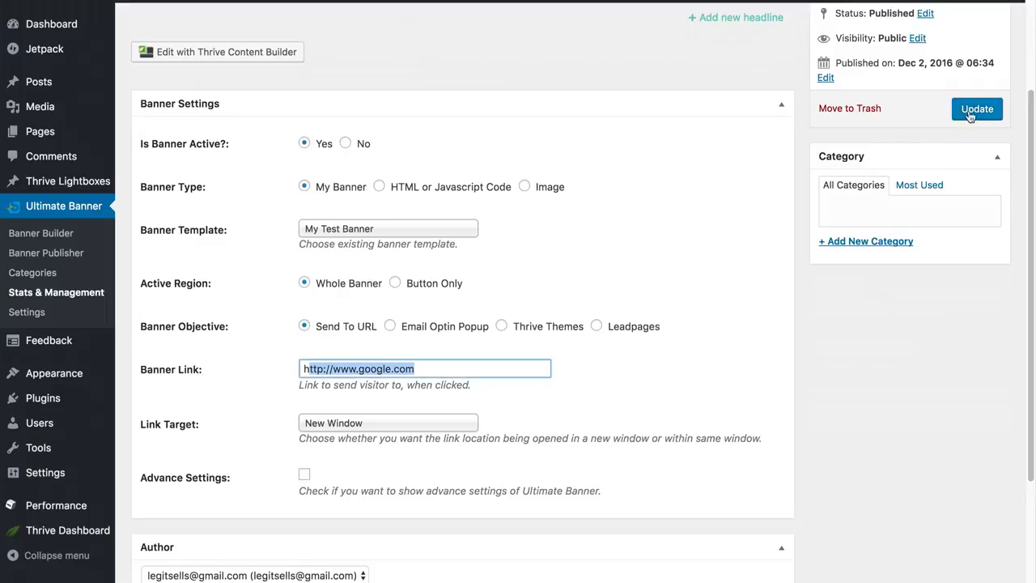